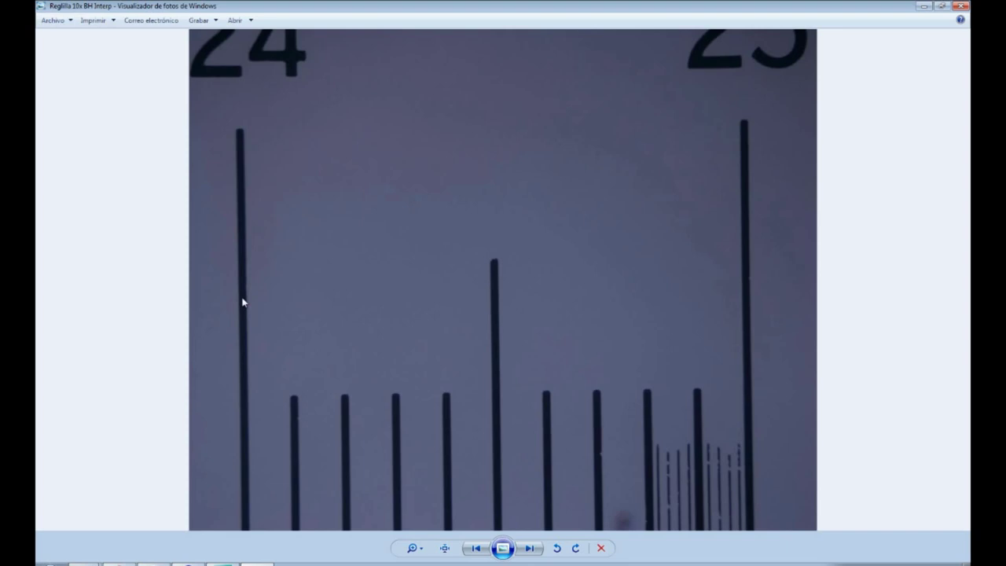
Step: Look through the ruler and tissue photos in the image viewer and return to Reglilla 10x BH Interp
left_click(530, 549)
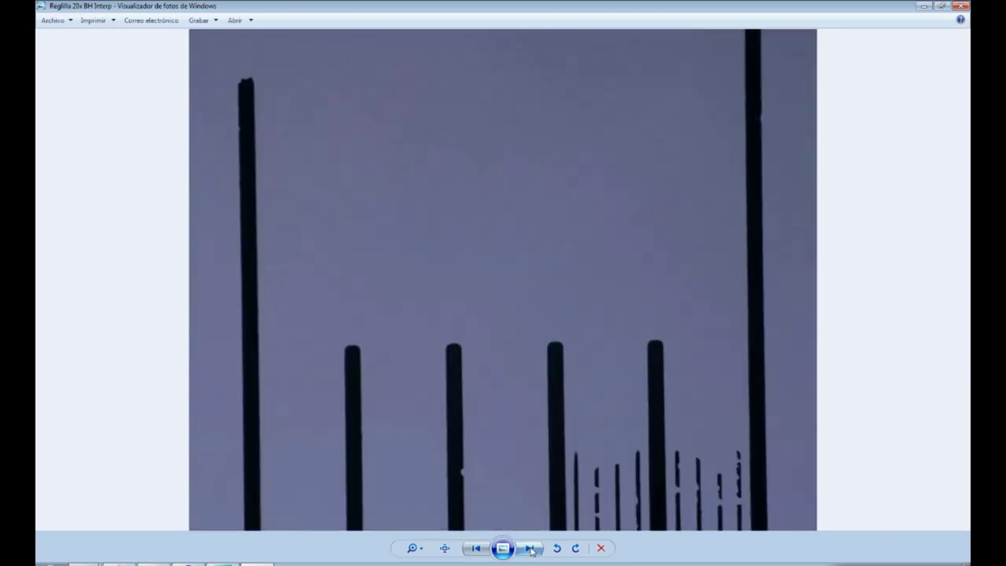
left_click(531, 548)
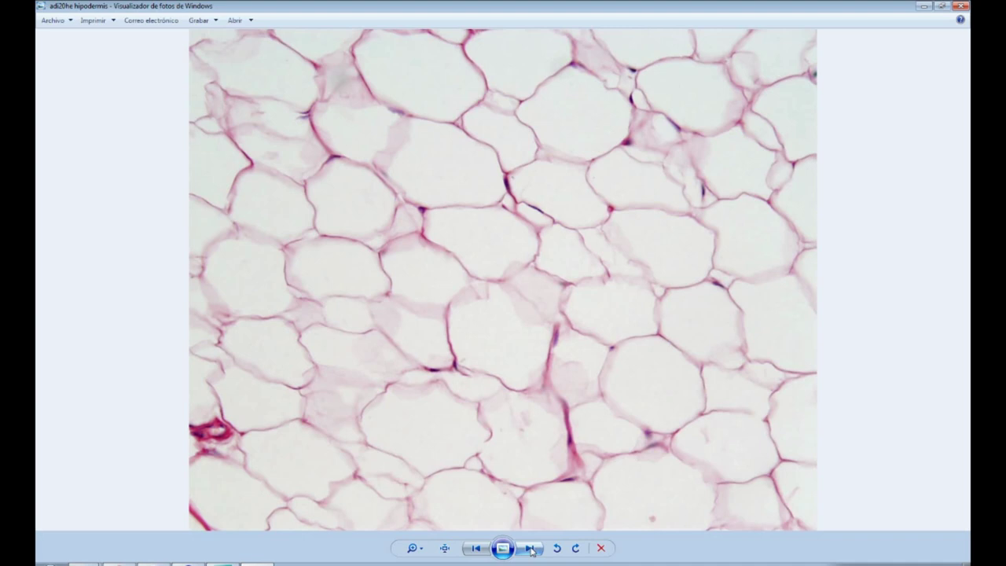
left_click(531, 548)
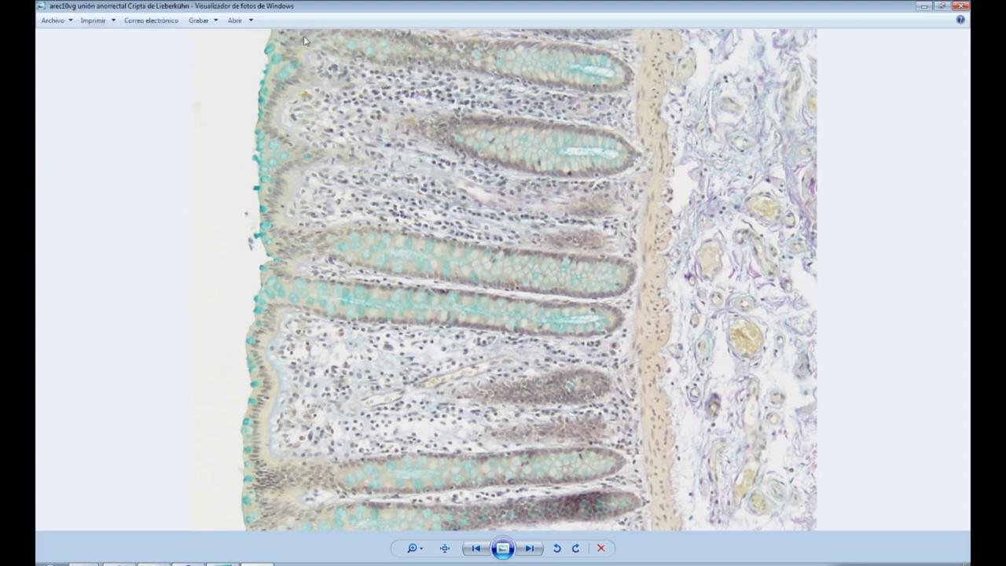
left_click(923, 8)
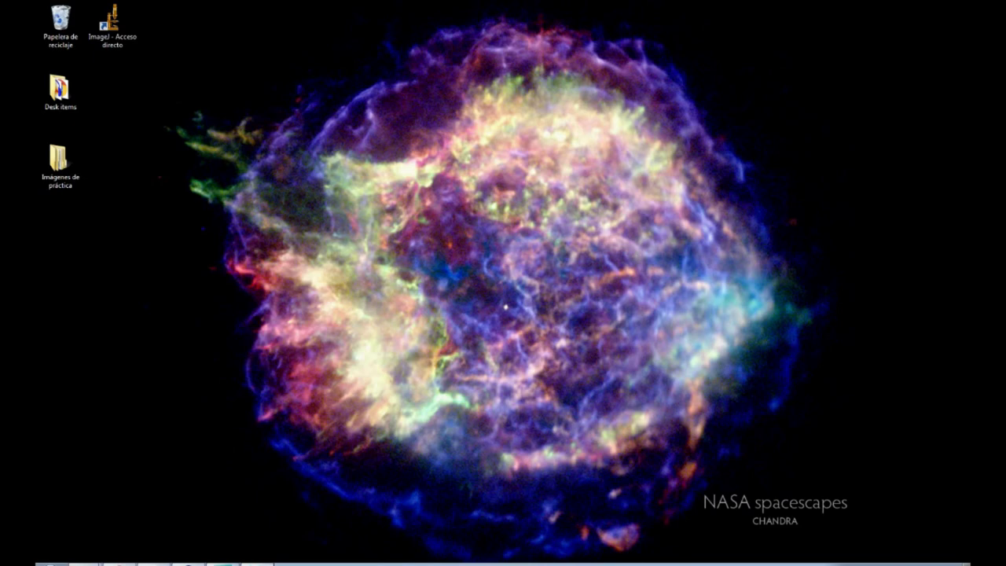
left_click(262, 564)
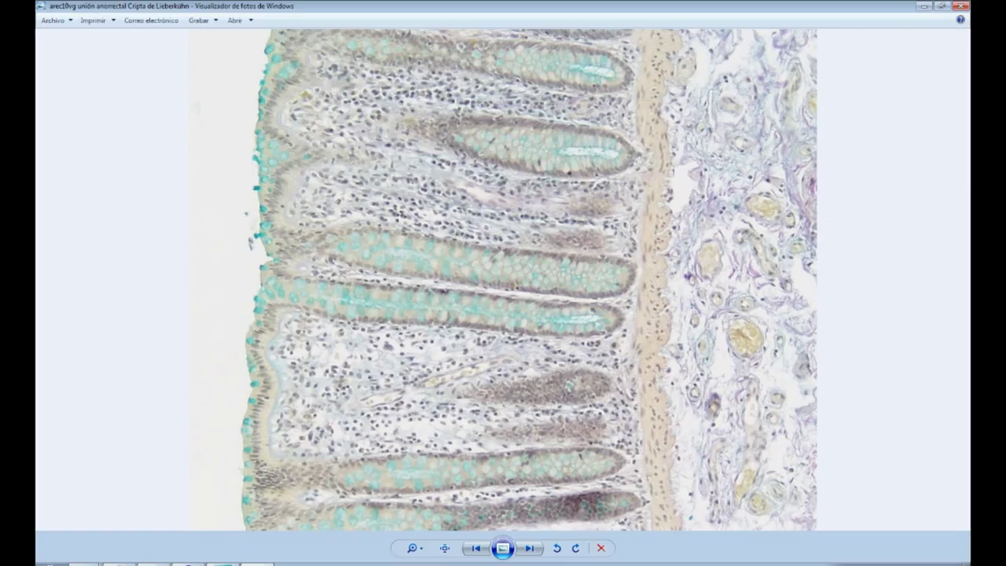
left_click(472, 549)
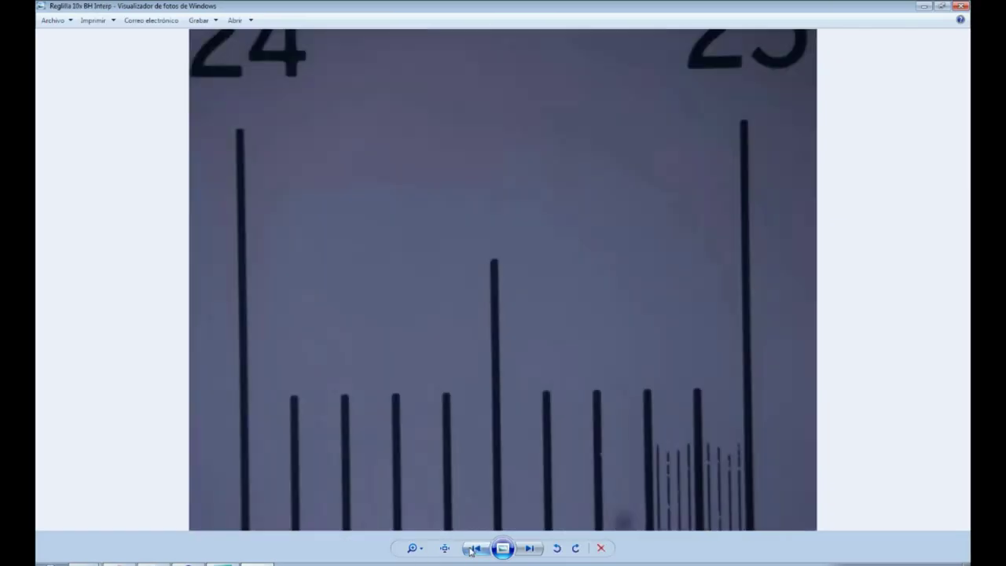
Step: Close the photo viewer and launch ImageJ from the desktop
right_click(489, 318)
mouse_move(508, 324)
left_click(602, 239)
left_click(961, 6)
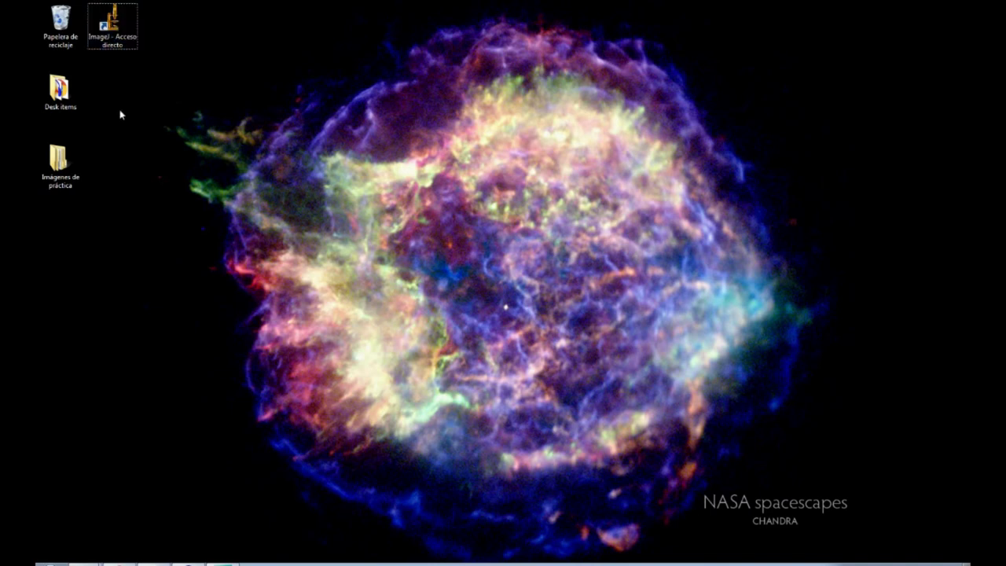
left_click(115, 44)
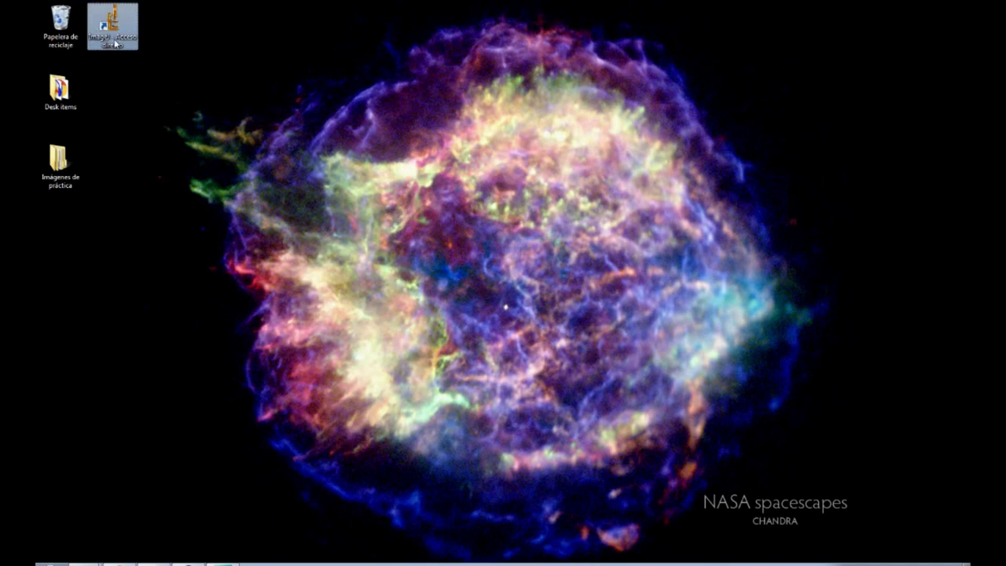
double_click(114, 44)
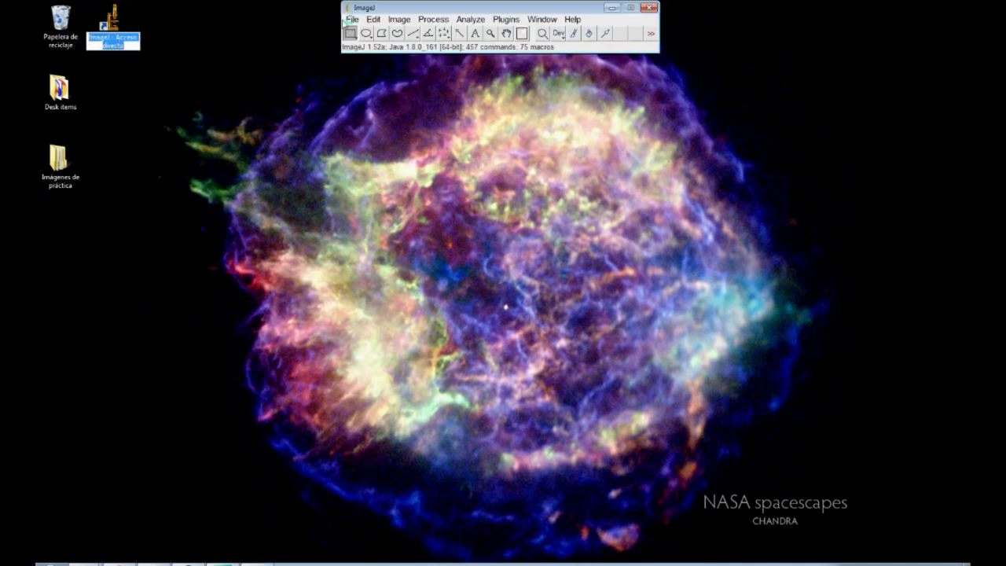
Step: Open the image Reglilla 10x BH Interp from the Imágenes de práctica folder on the desktop
left_click(353, 20)
left_click(364, 48)
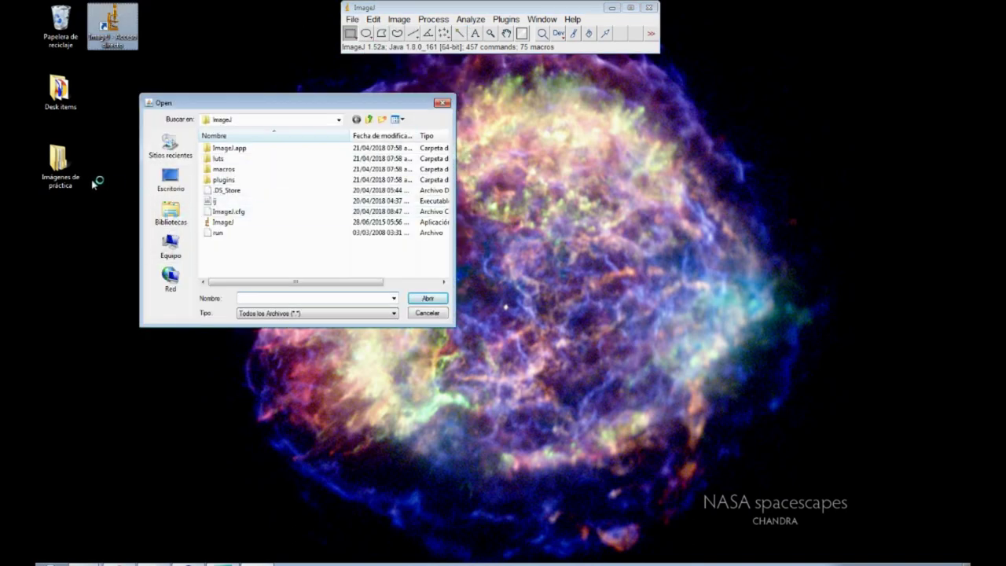
left_click(171, 186)
double_click(236, 238)
left_click(251, 155)
double_click(251, 149)
left_click(345, 256)
scroll(341, 242, "down", 1)
scroll(341, 241, "down", 3)
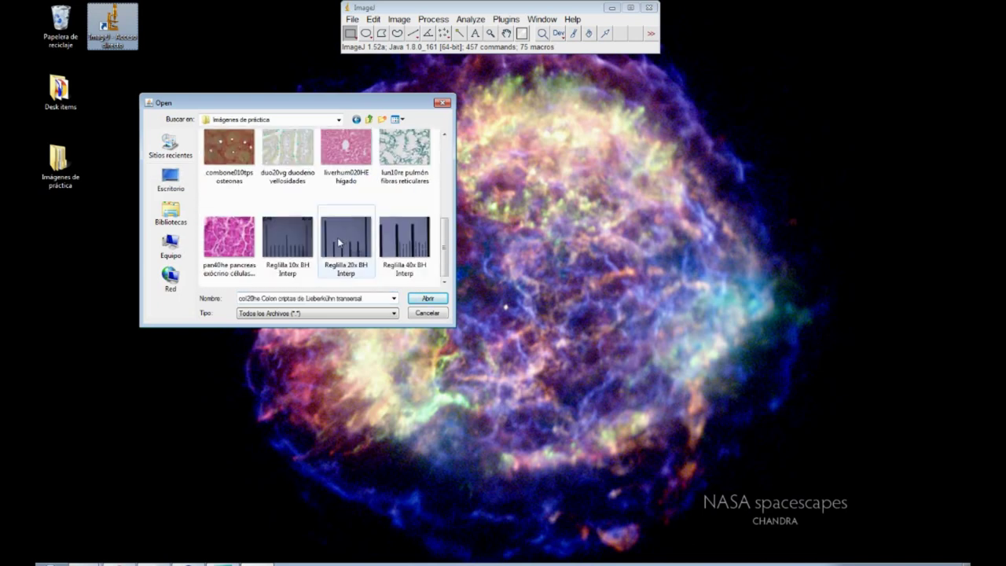
left_click(281, 272)
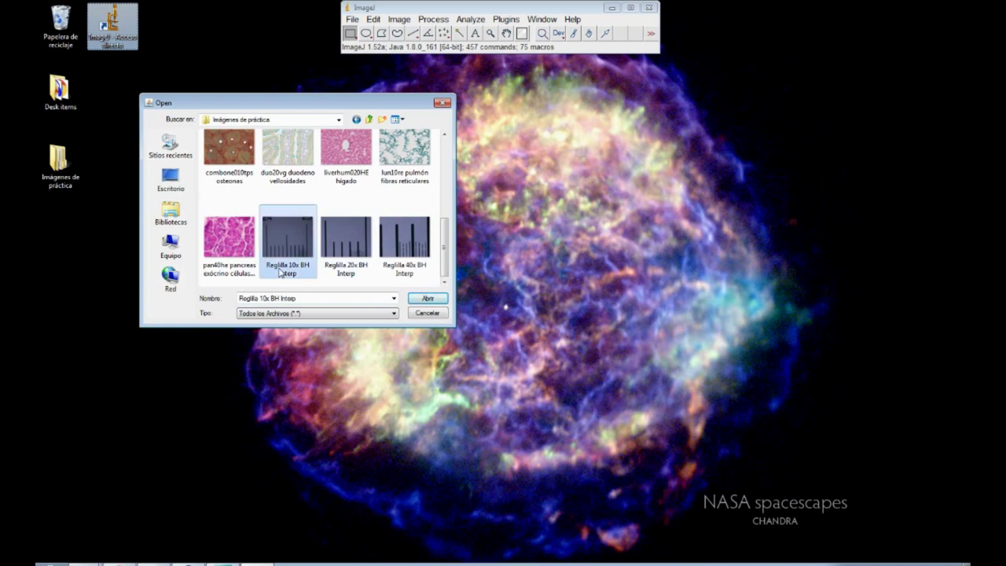
double_click(281, 272)
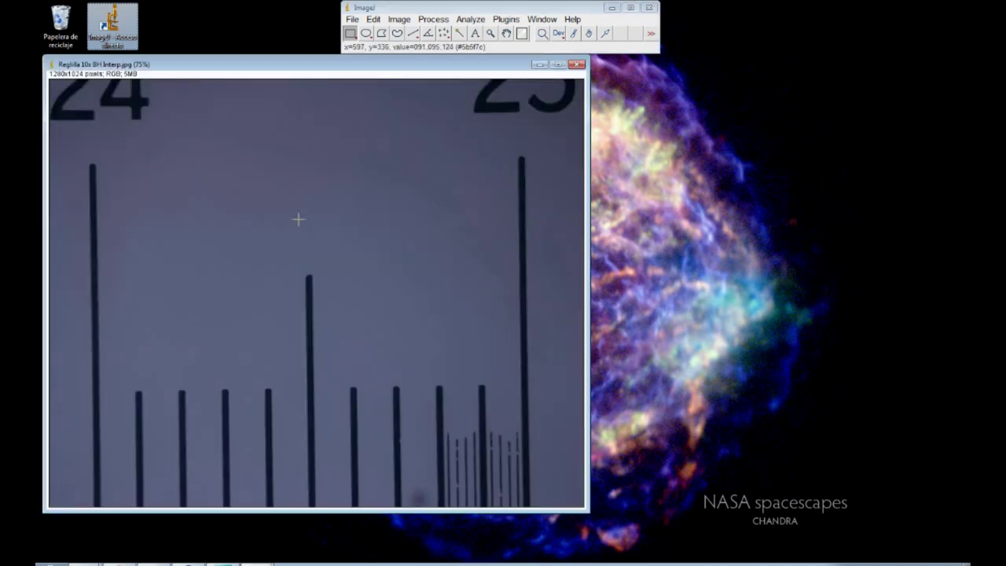
Step: Activate the straight line tool and reposition and enlarge the ruler image window to 90.8%
left_click_drag(387, 73, 534, 79)
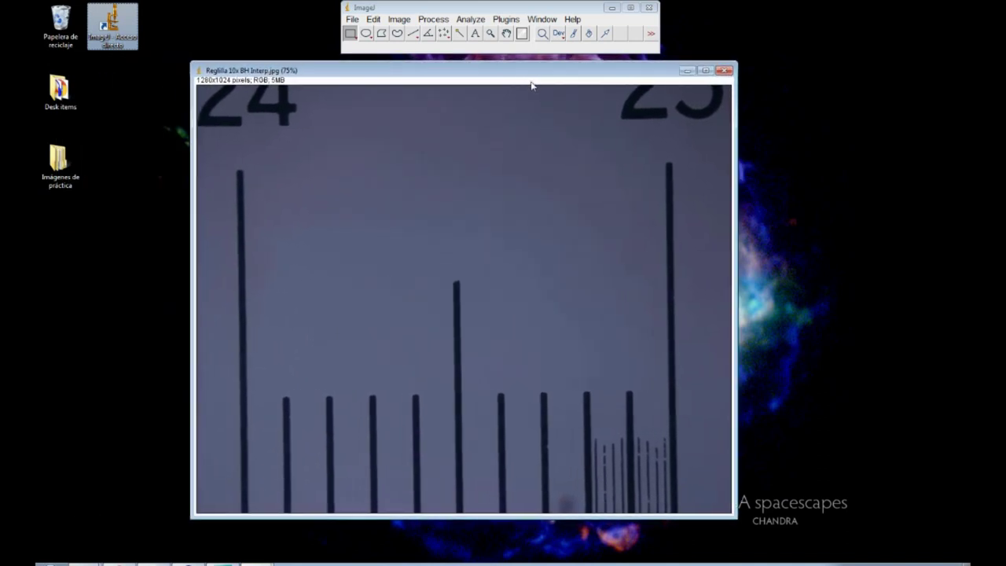
left_click(413, 33)
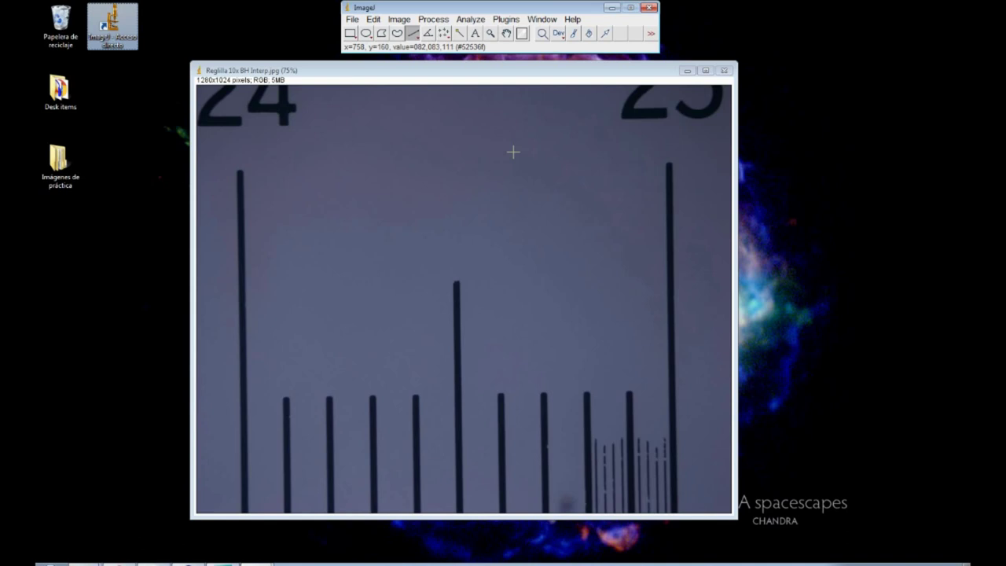
left_click_drag(525, 70, 535, 4)
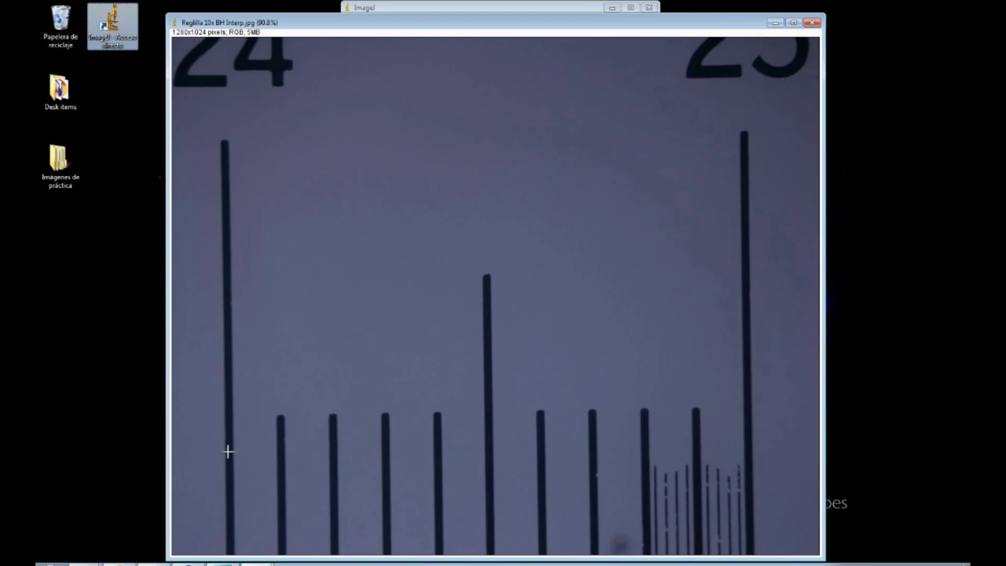
Step: Try the oval, polygon and freehand selection tools and return to the straight line tool
left_click(415, 10)
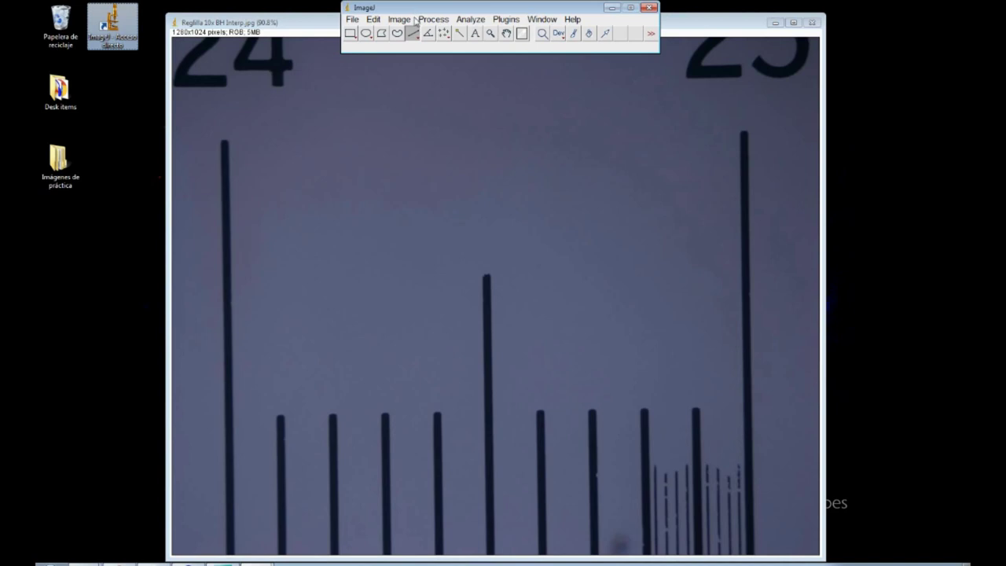
left_click(367, 34)
left_click(382, 33)
left_click(397, 33)
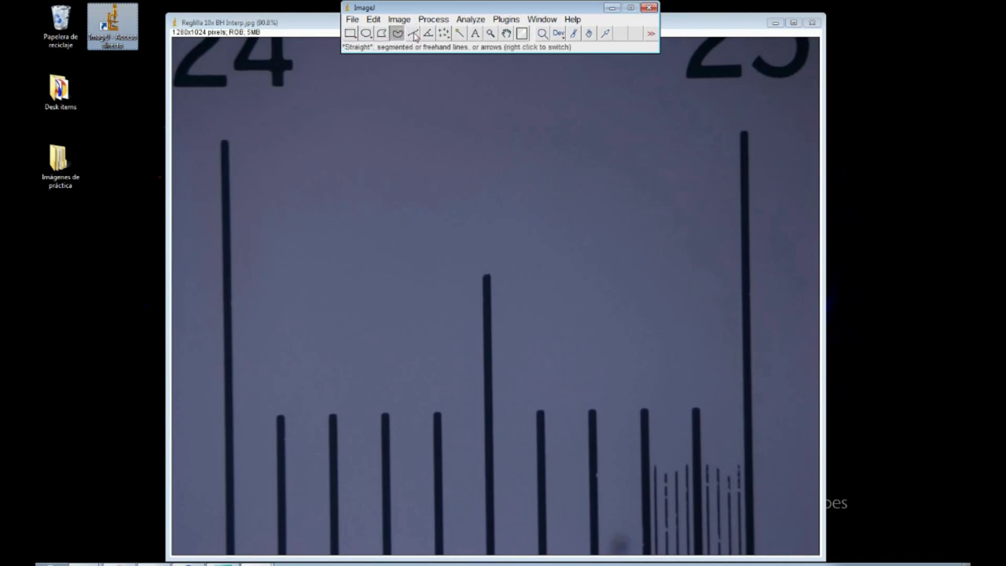
left_click(413, 35)
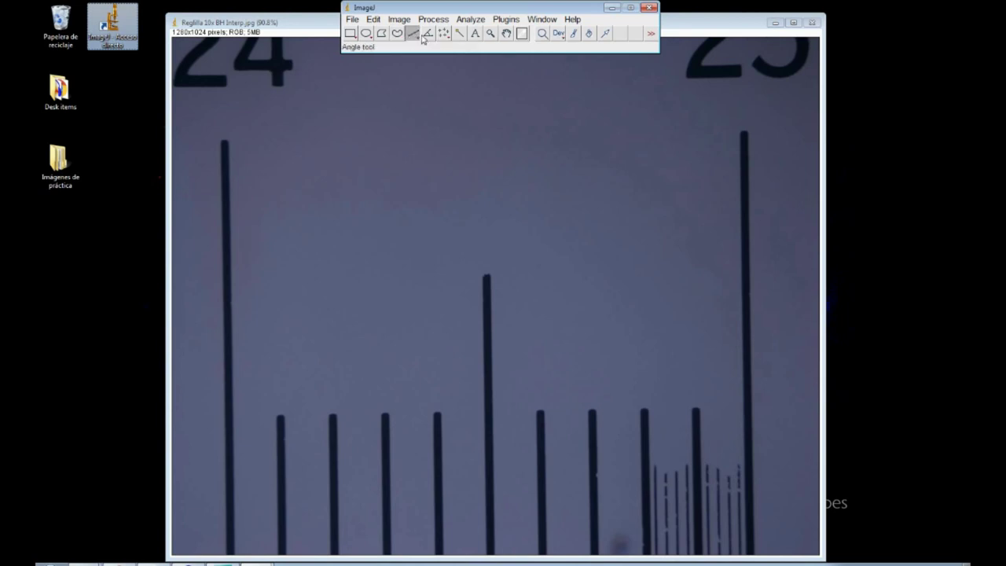
Step: Try straight lines between different ruler marks, including the full 24 to 25 span, and clear the last one
left_click(239, 385)
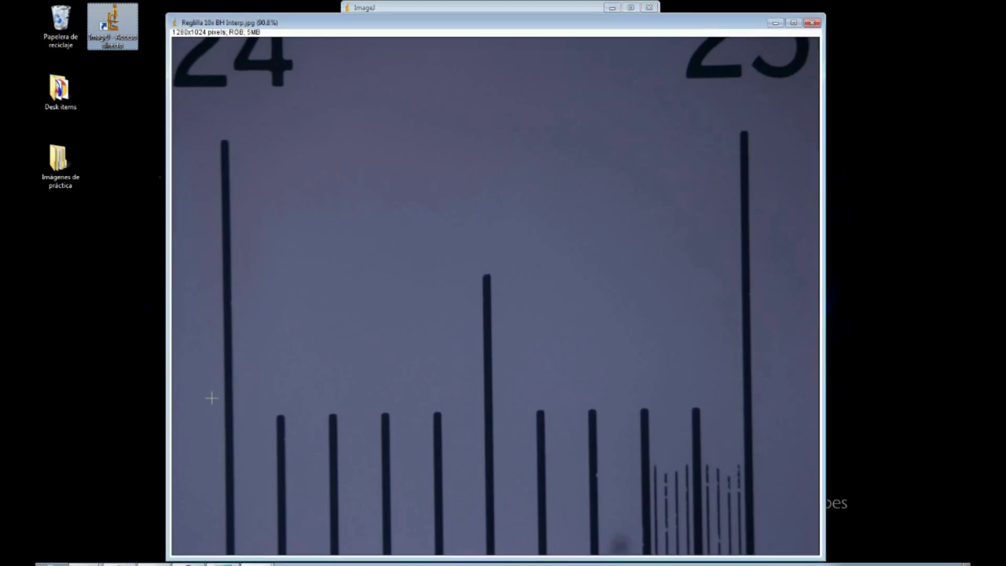
left_click_drag(225, 372, 746, 374)
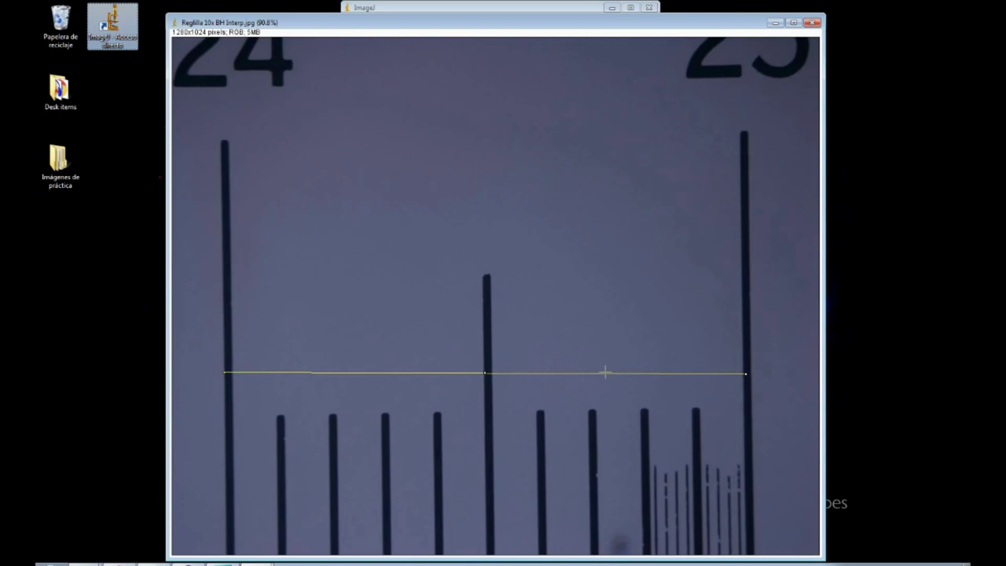
left_click(654, 510)
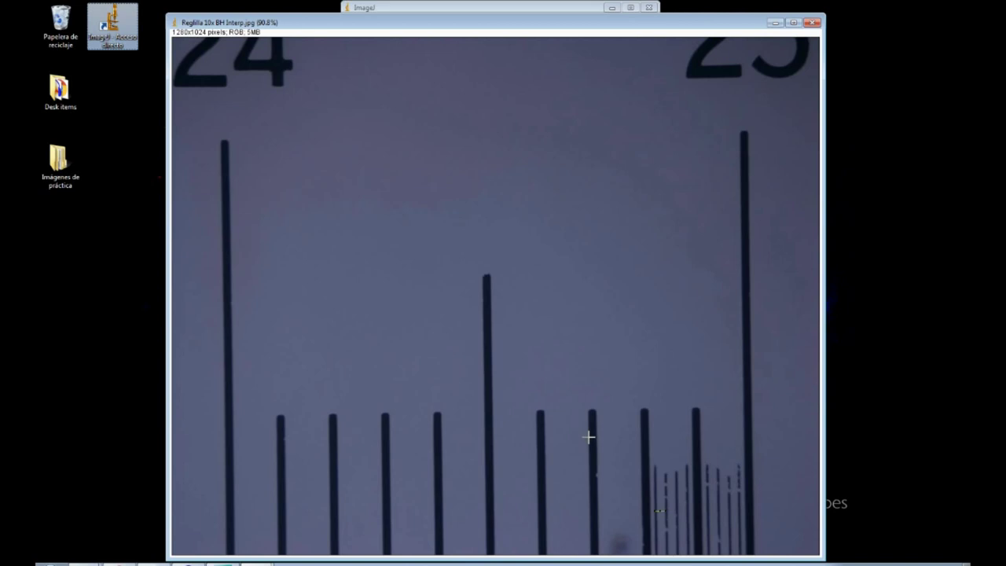
left_click_drag(593, 437, 647, 438)
left_click_drag(489, 329, 230, 333)
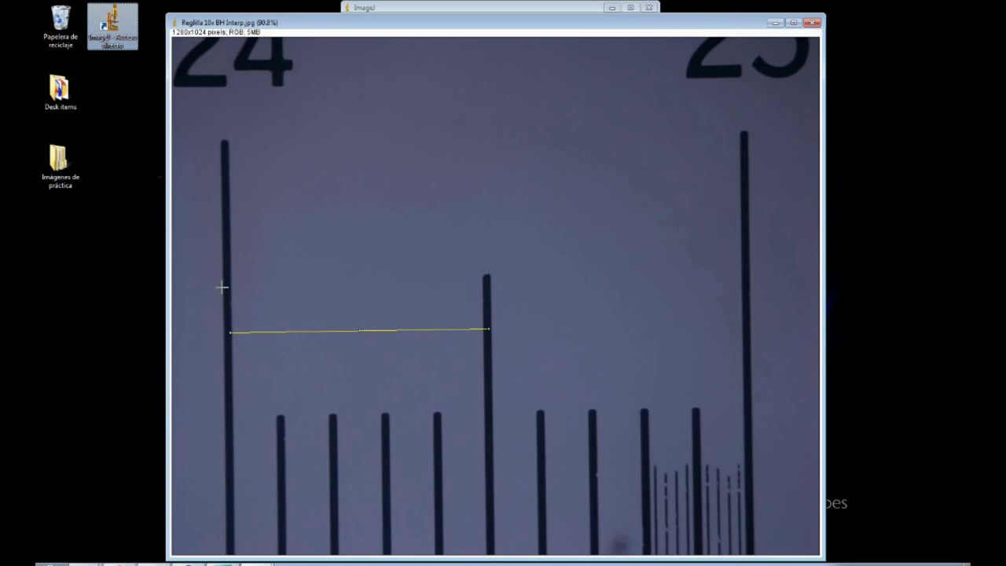
left_click_drag(221, 287, 746, 290)
left_click(718, 412)
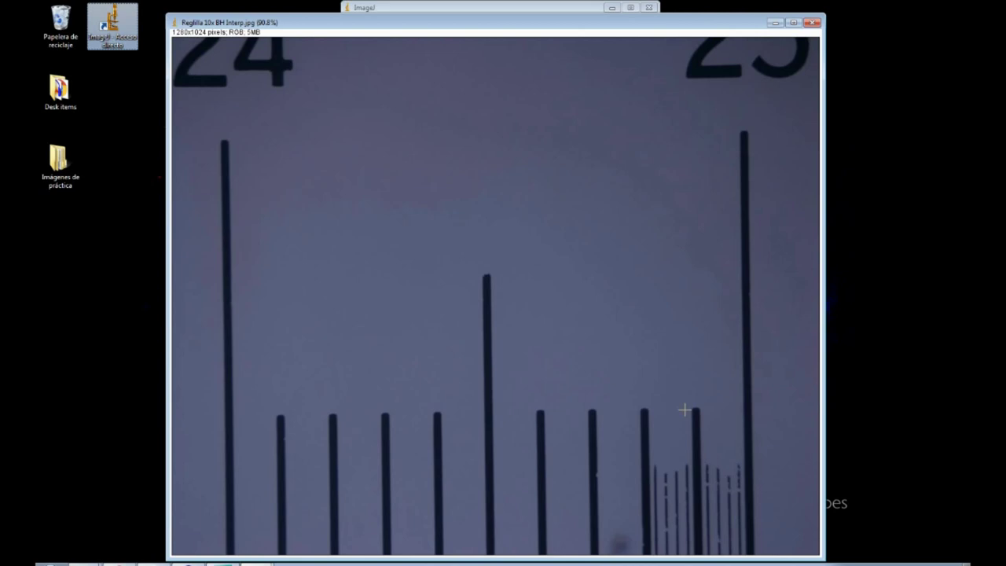
left_click(512, 9)
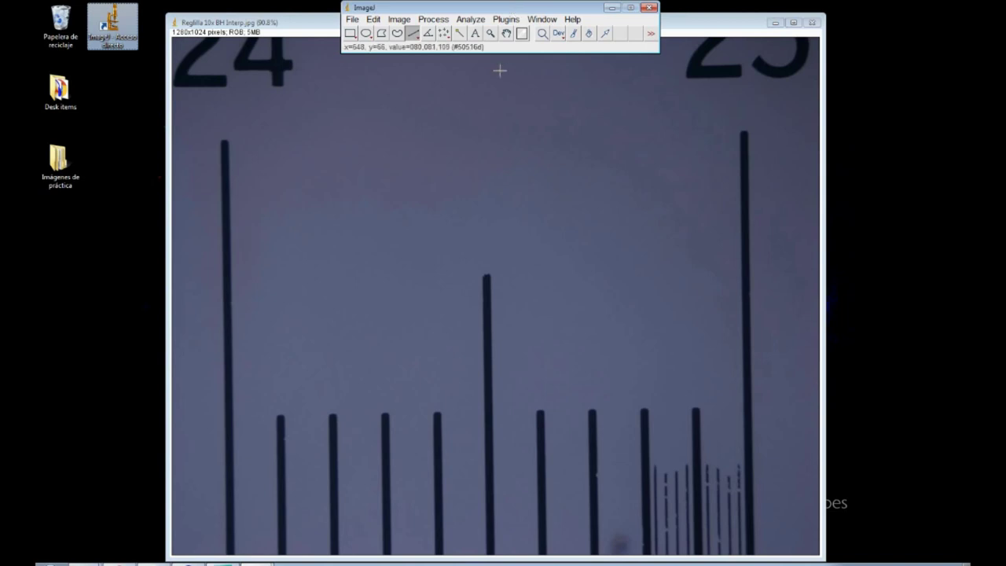
left_click(321, 25)
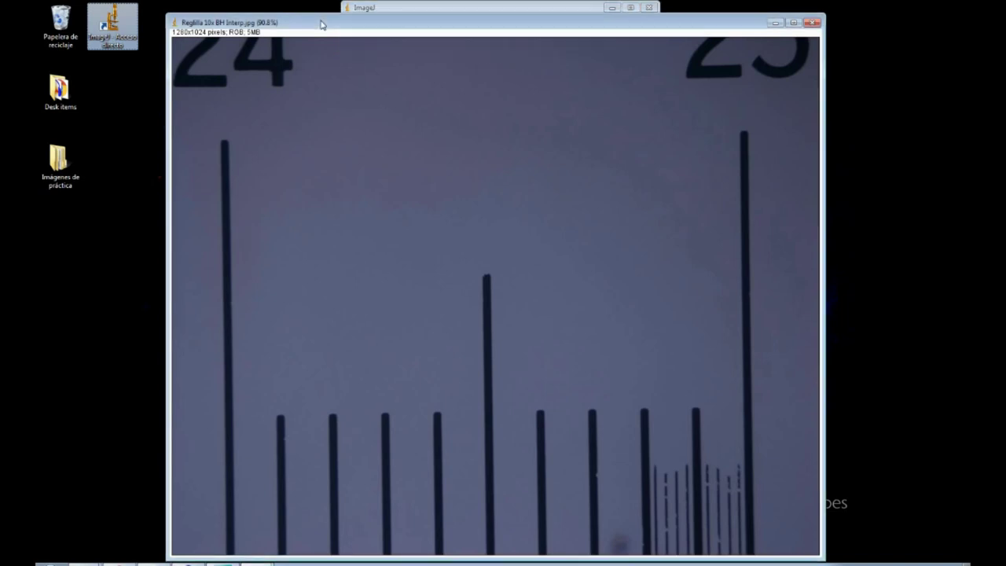
mouse_move(320, 15)
left_mouse_down()
mouse_move(320, 34)
mouse_move(321, 14)
left_mouse_up()
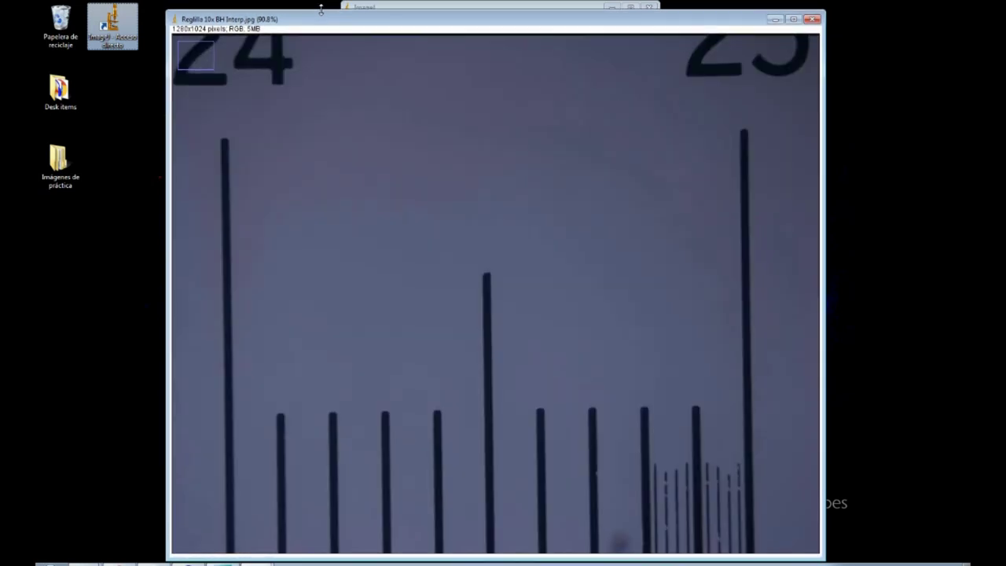
left_click(347, 7)
left_click(331, 12)
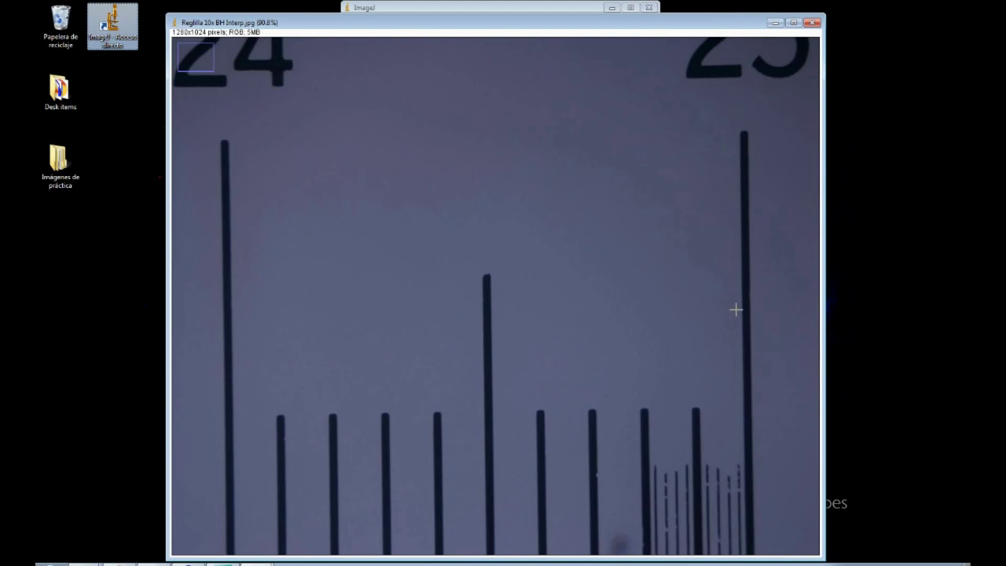
Step: Try straight lines between neighbouring ruler divisions, across the fine subdivisions and over several divisions near the 25 mark
left_click(663, 507)
left_click_drag(644, 424, 644, 455)
left_click(593, 423)
left_click_drag(592, 422, 645, 423)
left_click_drag(646, 438, 592, 439)
left_click_drag(592, 439, 594, 440)
left_click_drag(655, 505, 665, 507)
left_click_drag(645, 429, 747, 427)
left_click_drag(750, 427, 234, 428)
left_click(665, 515)
left_click_drag(672, 516, 542, 501)
left_click(678, 504)
left_click_drag(752, 507, 542, 505)
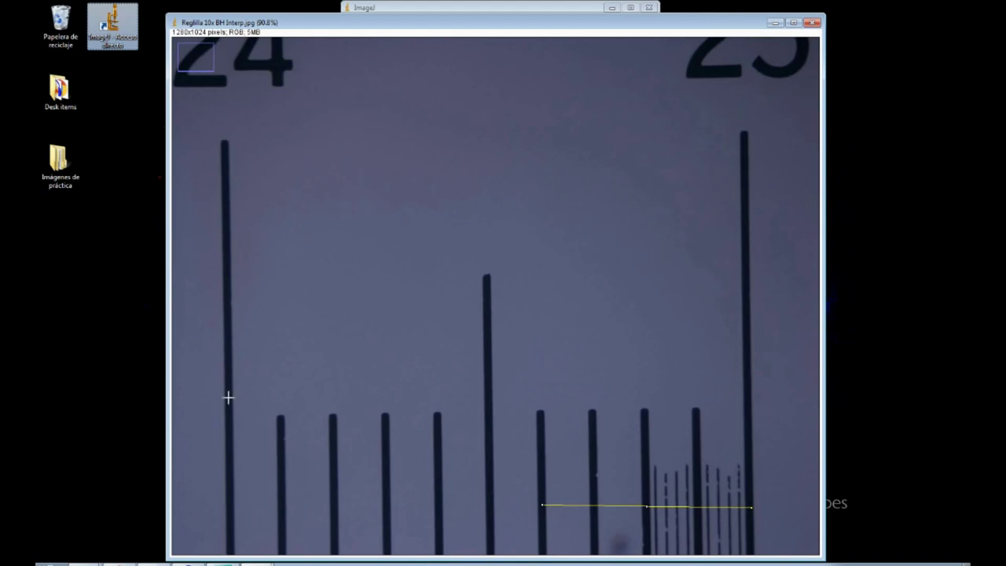
Step: Try straight lines across the full 24 to 25 span and over a single ruler division, and clear the last line
left_click_drag(228, 397, 746, 396)
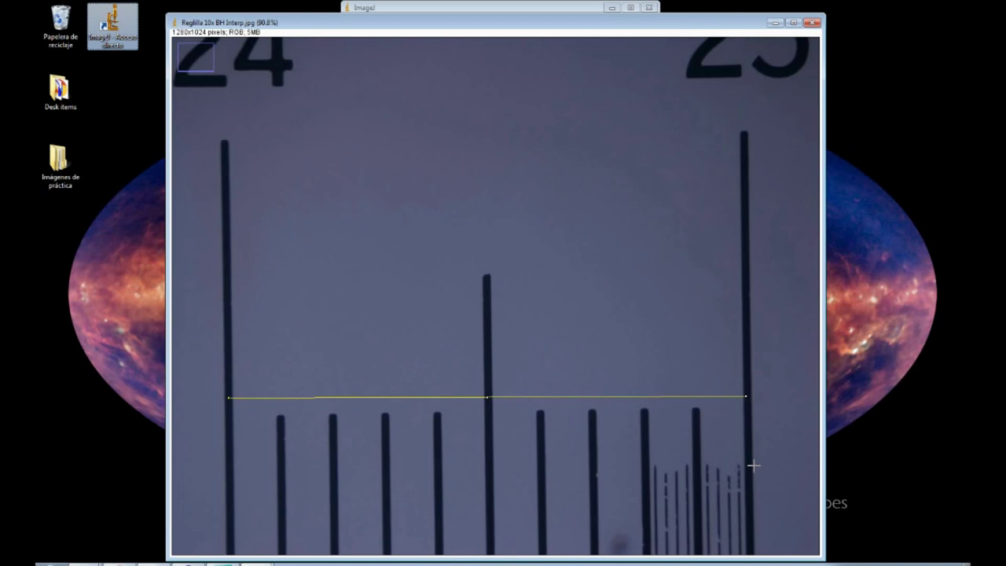
left_click_drag(227, 384, 749, 384)
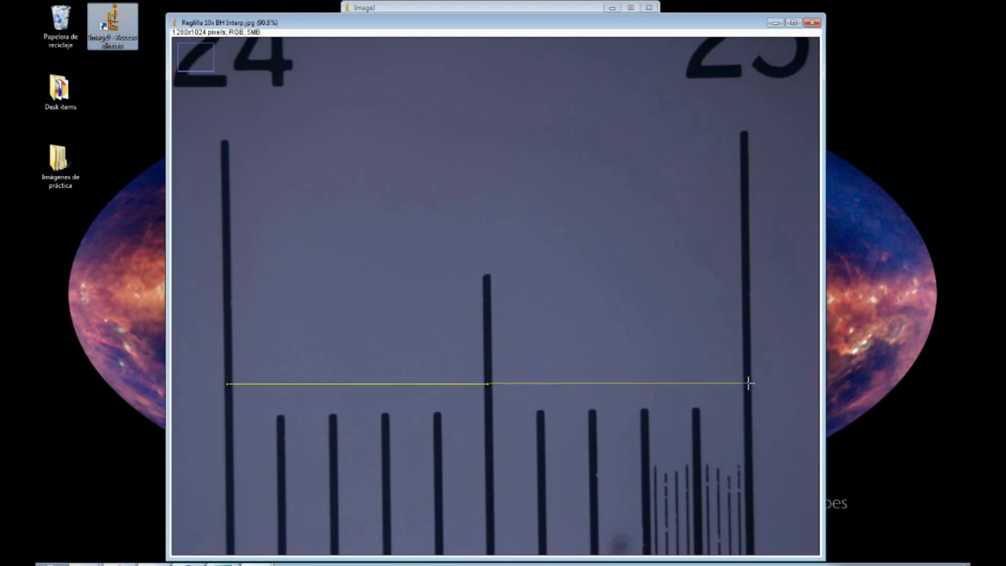
left_click_drag(384, 464, 439, 463)
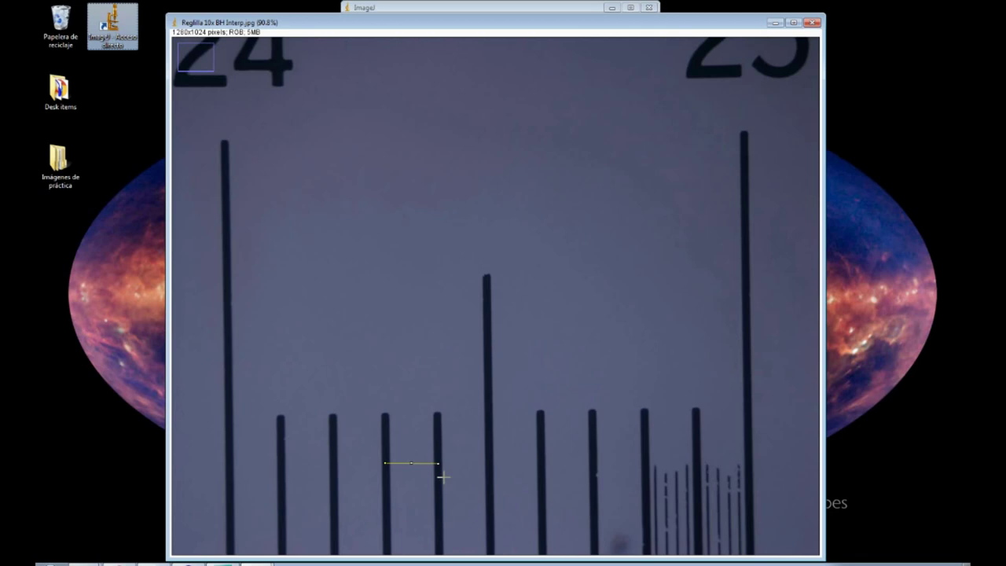
left_click(230, 414)
left_click_drag(227, 416, 750, 418)
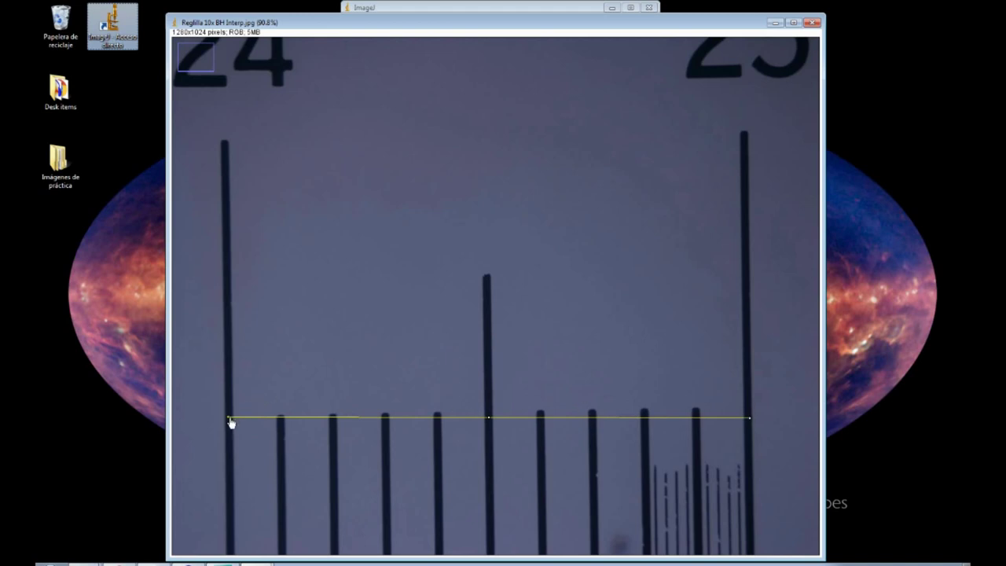
left_click_drag(230, 419, 228, 416)
left_click_drag(228, 363, 747, 362)
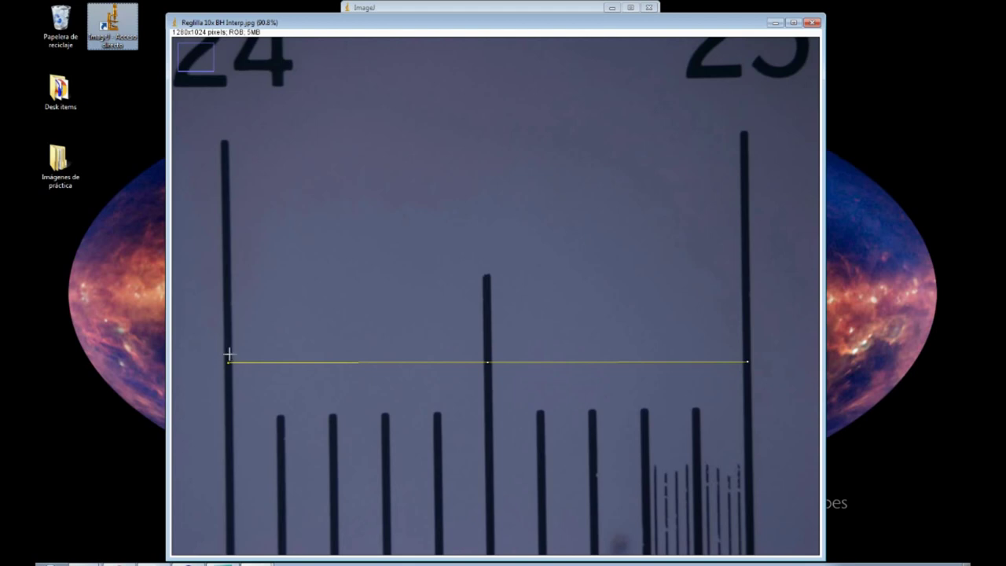
left_click(235, 353)
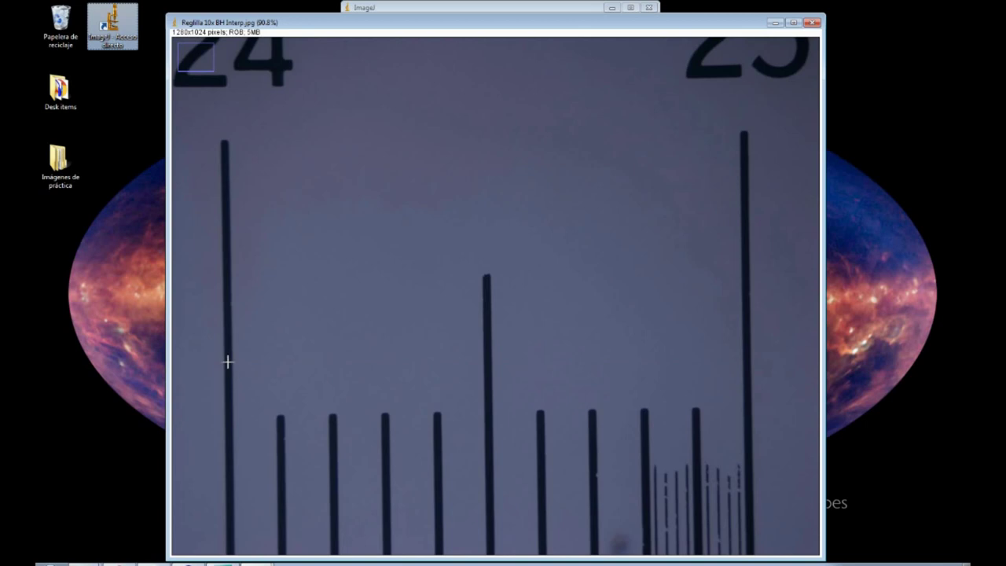
Step: Try straight lines across the 24 to 25 span through the marks' centres, left edges and right edges, and clear the last one
left_click_drag(228, 362, 747, 366)
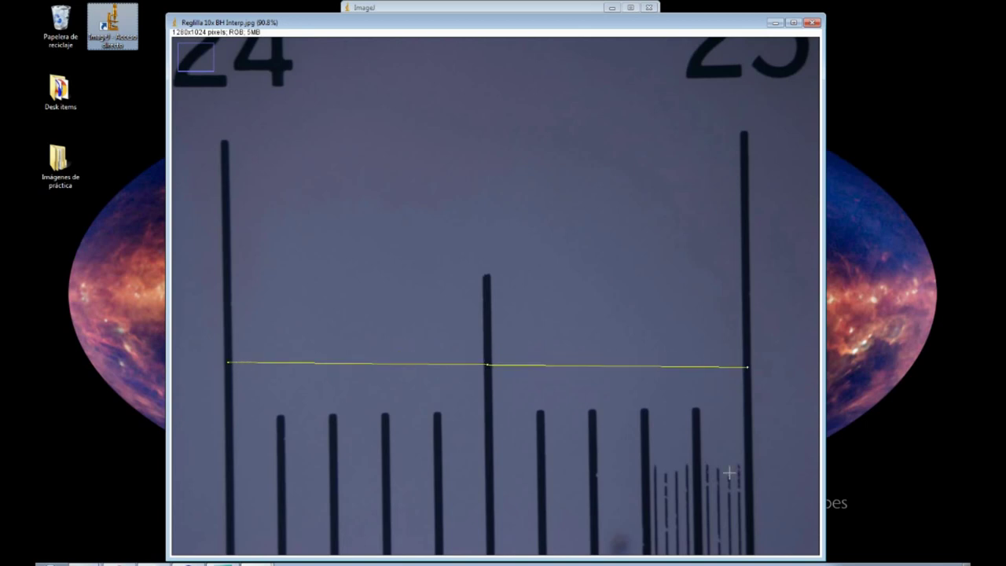
left_click(224, 353)
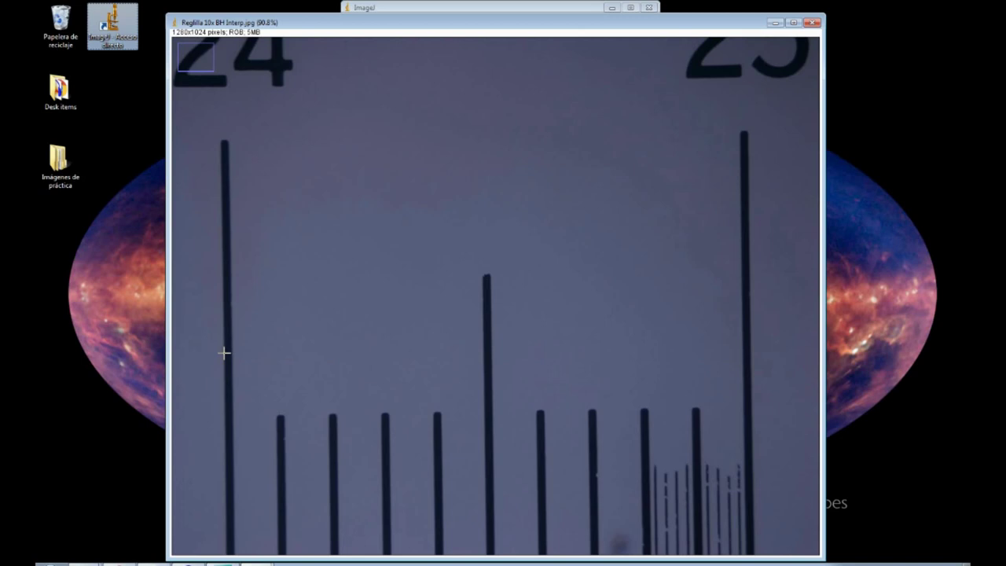
left_click_drag(224, 353, 744, 349)
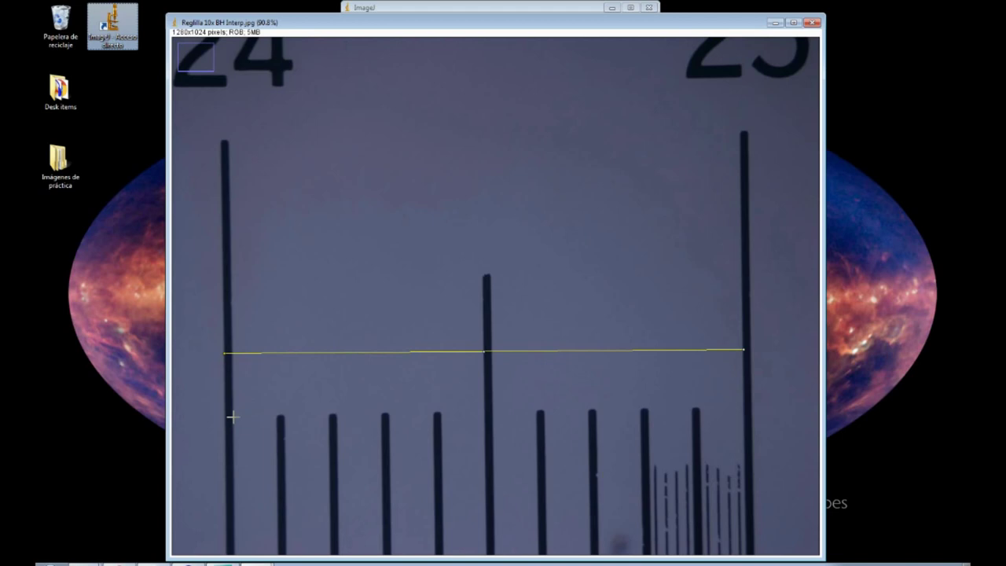
mouse_move(232, 416)
left_mouse_down()
mouse_move(692, 422)
mouse_move(752, 410)
left_mouse_up()
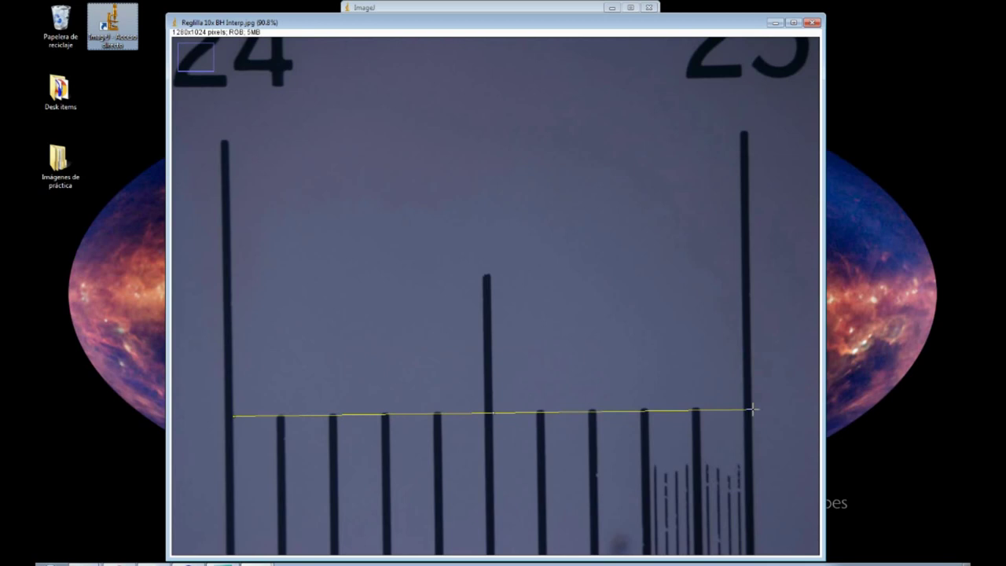
left_click_drag(752, 408, 753, 409)
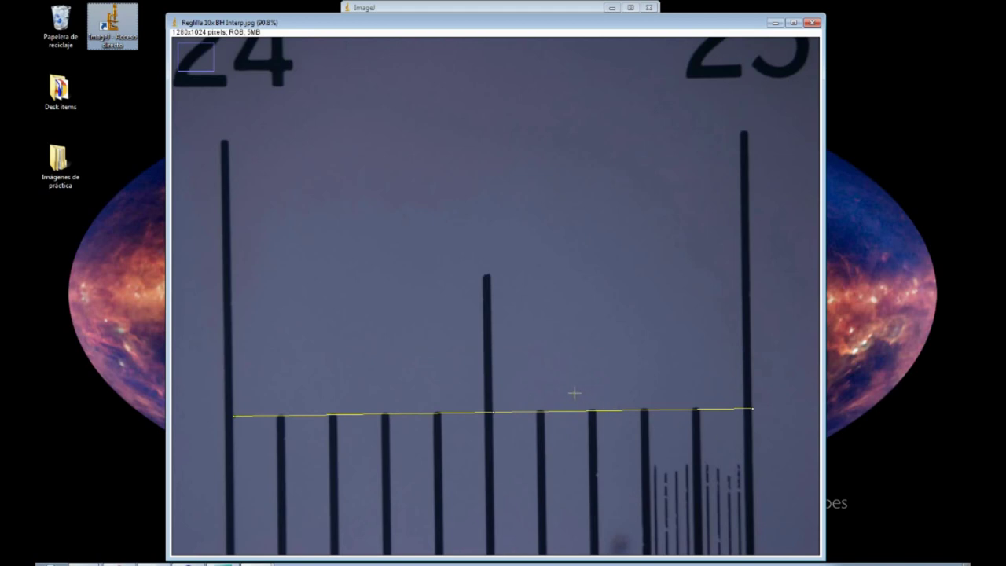
left_click(449, 348)
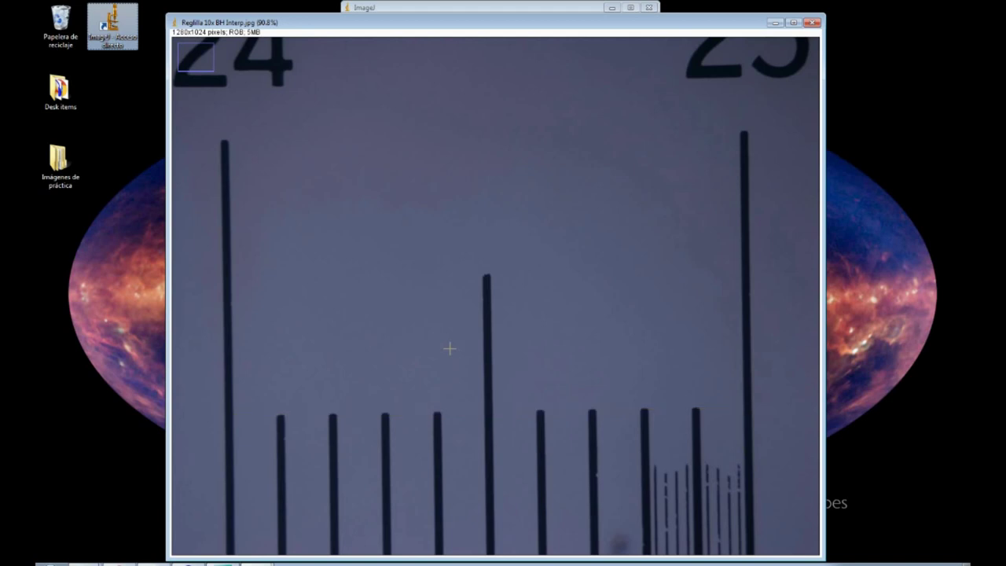
Step: Draw a straight line from the left edge of the 24 mark to the left edge of the 25 mark and measure it
left_click_drag(222, 278, 750, 274)
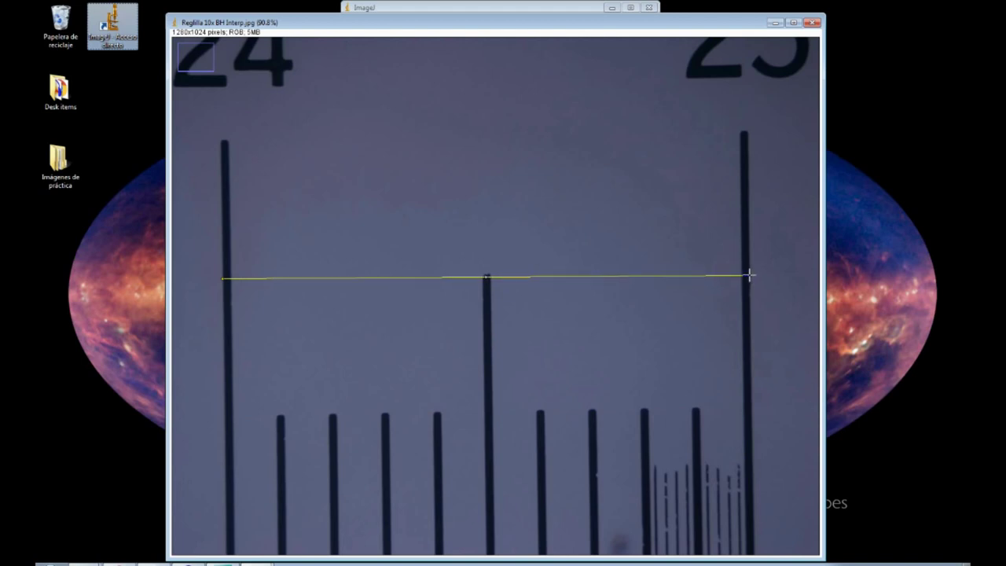
left_click_drag(749, 275, 742, 274)
key("ctrl+m")
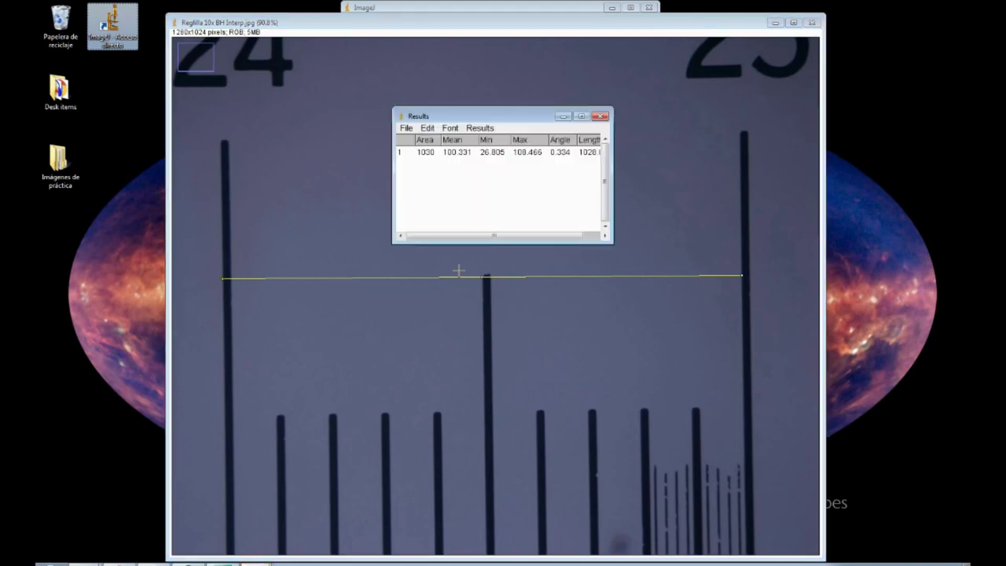
Step: Widen the Results window to show the full Length column and move it clear of the measured line
left_click_drag(613, 243, 635, 244)
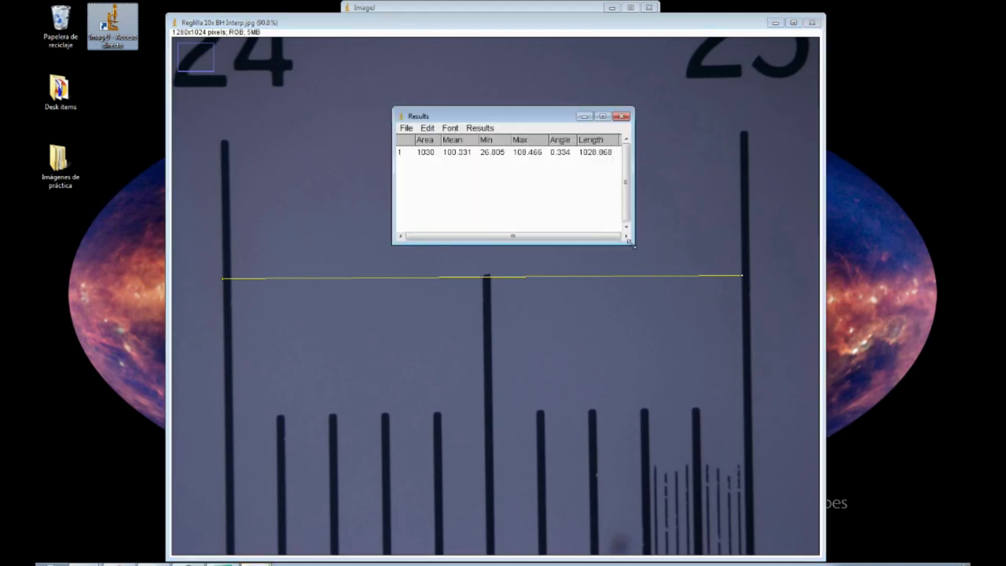
left_click(596, 153)
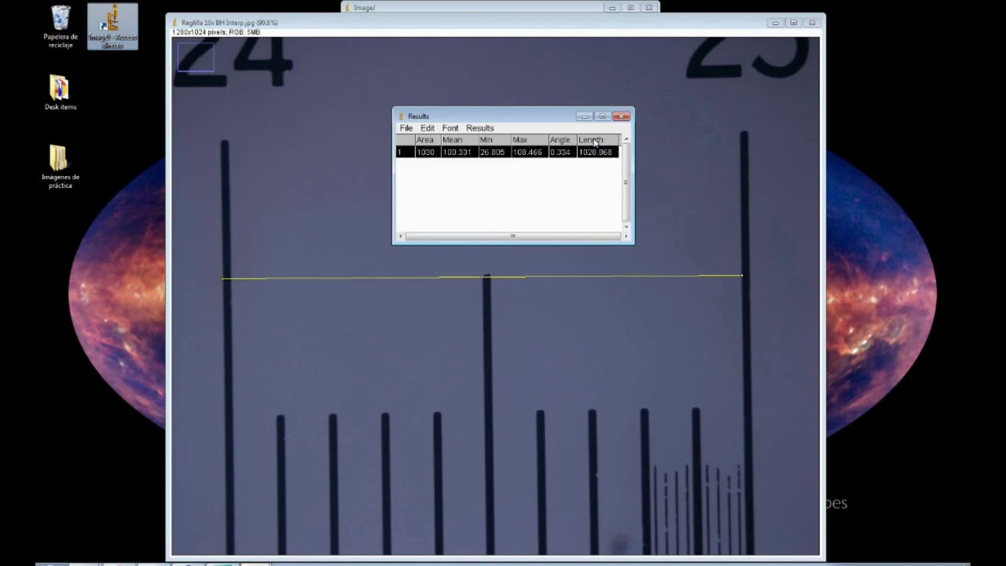
left_click_drag(550, 118, 705, 71)
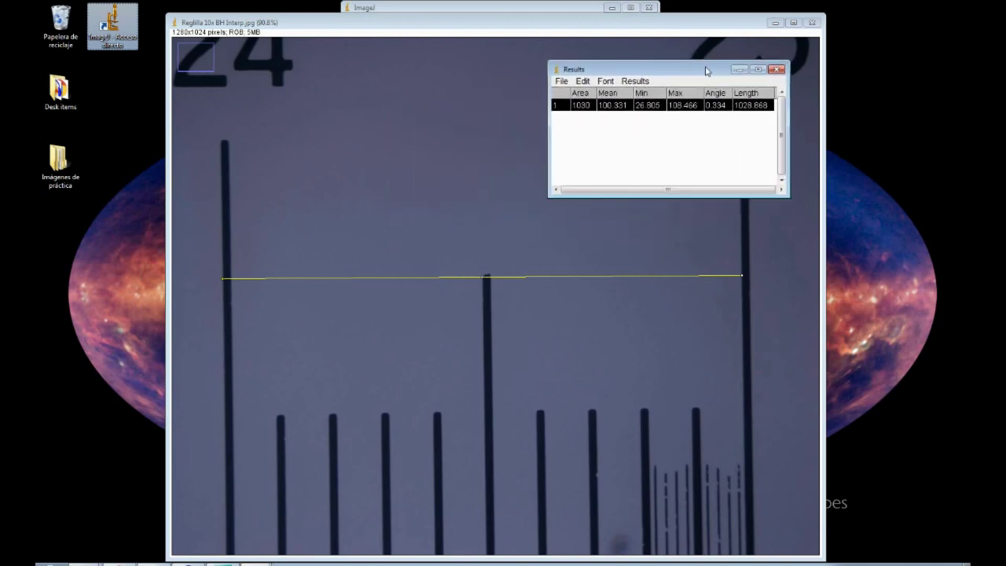
left_click(753, 116)
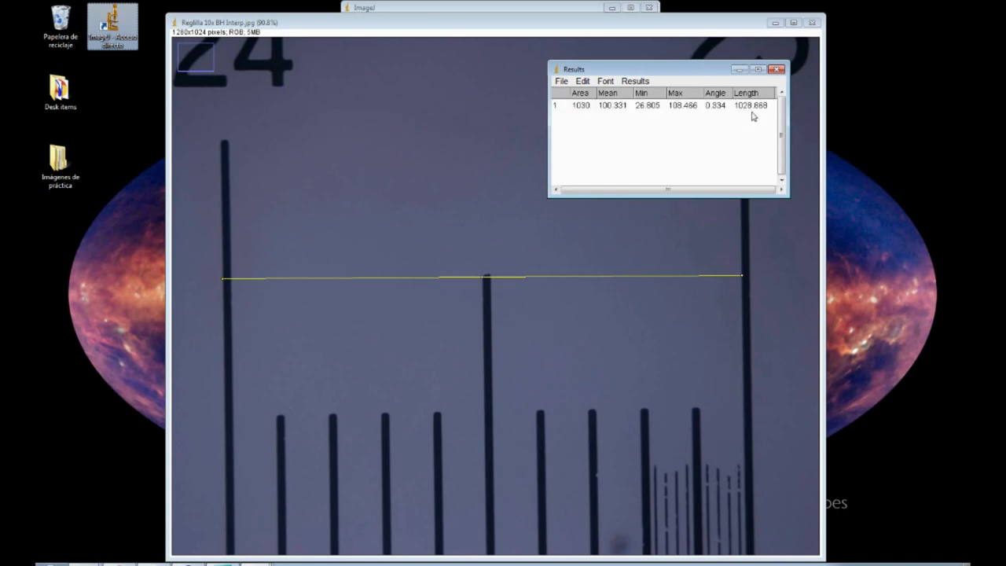
Step: Draw and measure ten more straight lines between the left edges of the 24 and 25 marks, each at a different height
left_click(223, 301)
left_click_drag(222, 300, 743, 299)
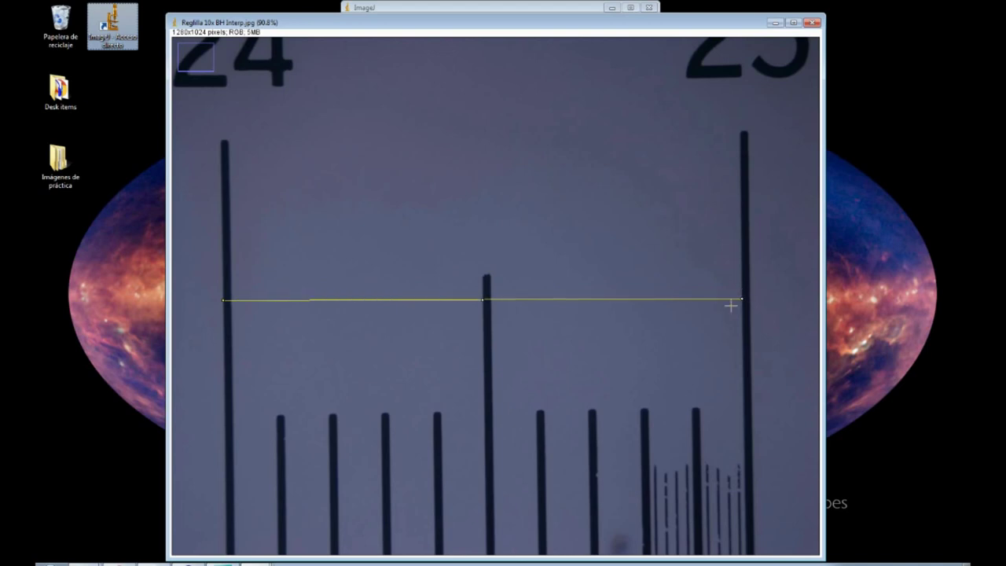
left_click_drag(223, 244, 742, 235)
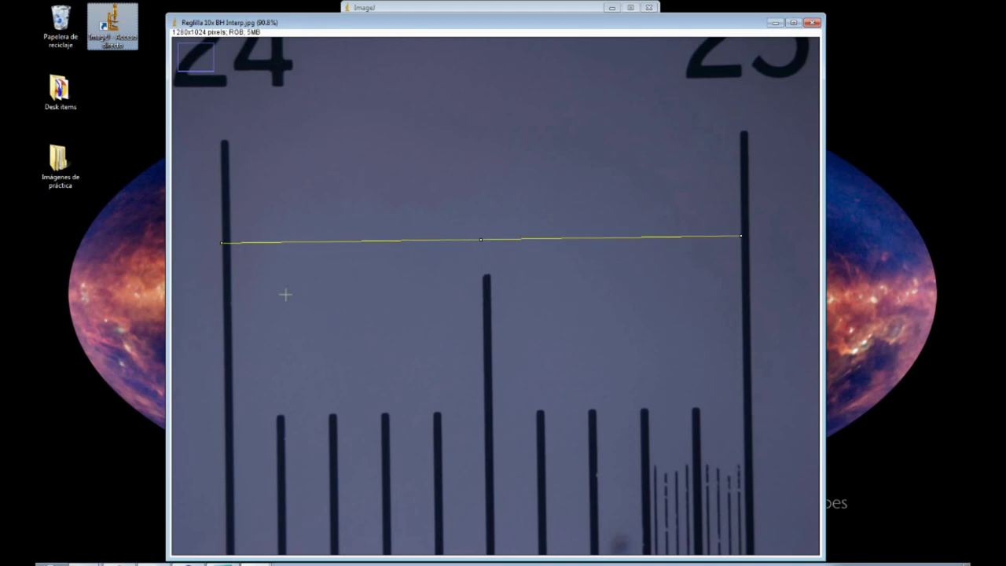
left_click_drag(225, 308, 743, 308)
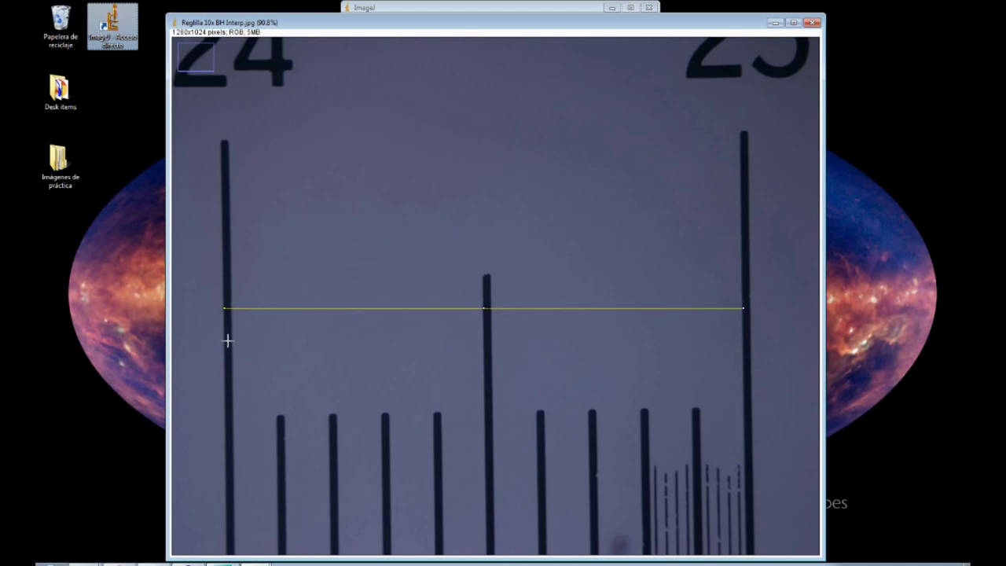
left_click_drag(224, 341, 744, 342)
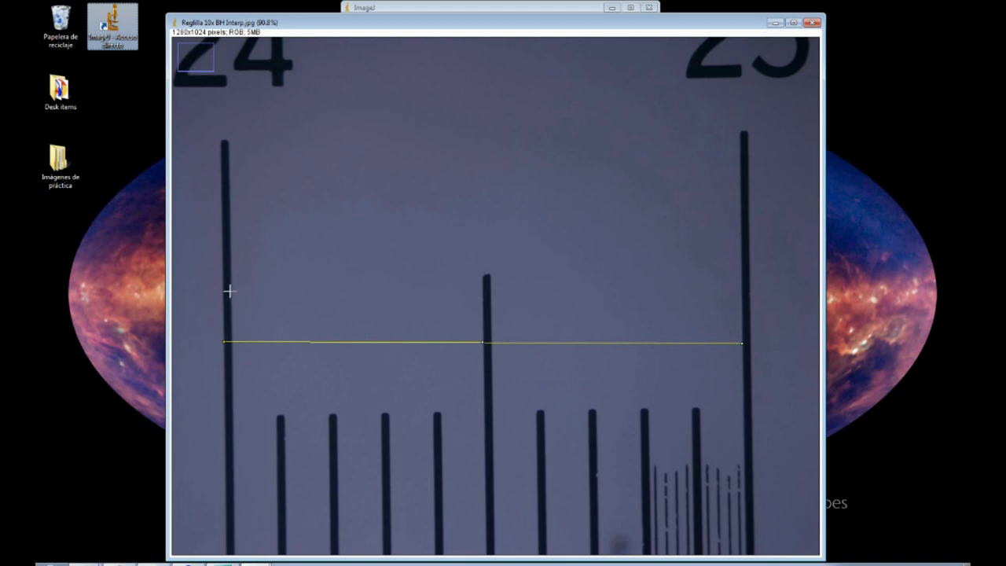
mouse_move(222, 302)
left_mouse_down()
mouse_move(485, 278)
mouse_move(742, 299)
left_mouse_up()
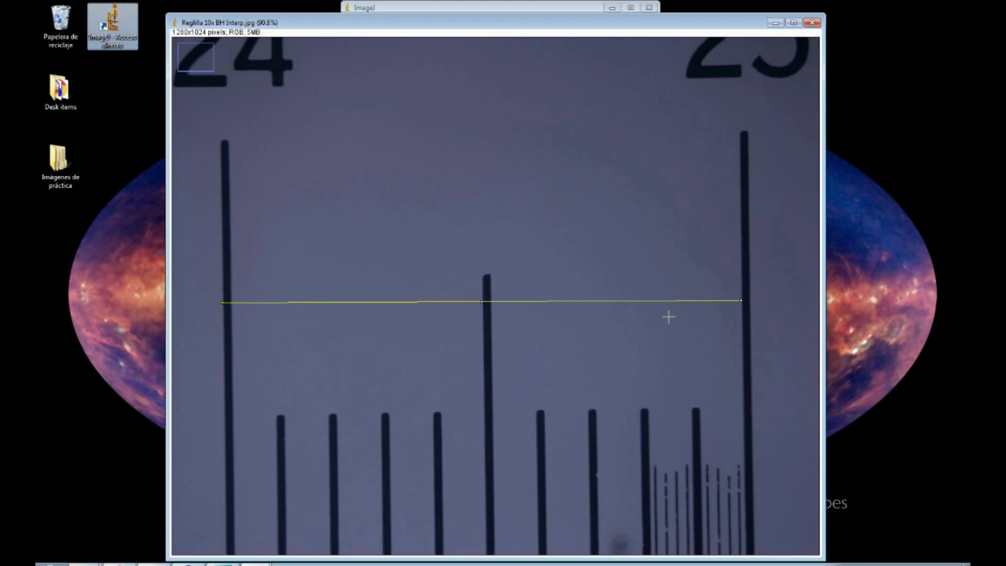
left_click_drag(223, 287, 742, 287)
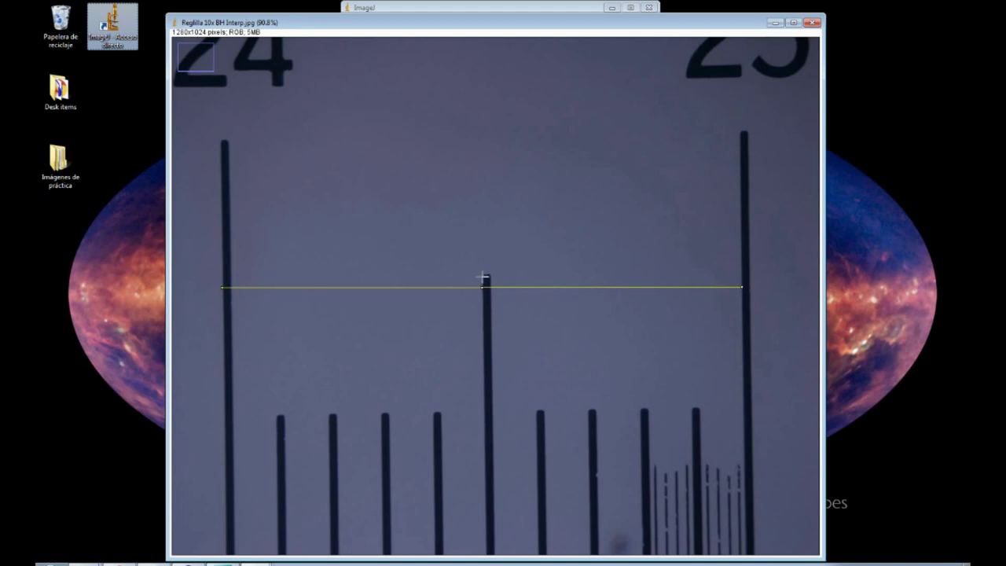
left_click_drag(223, 245, 742, 242)
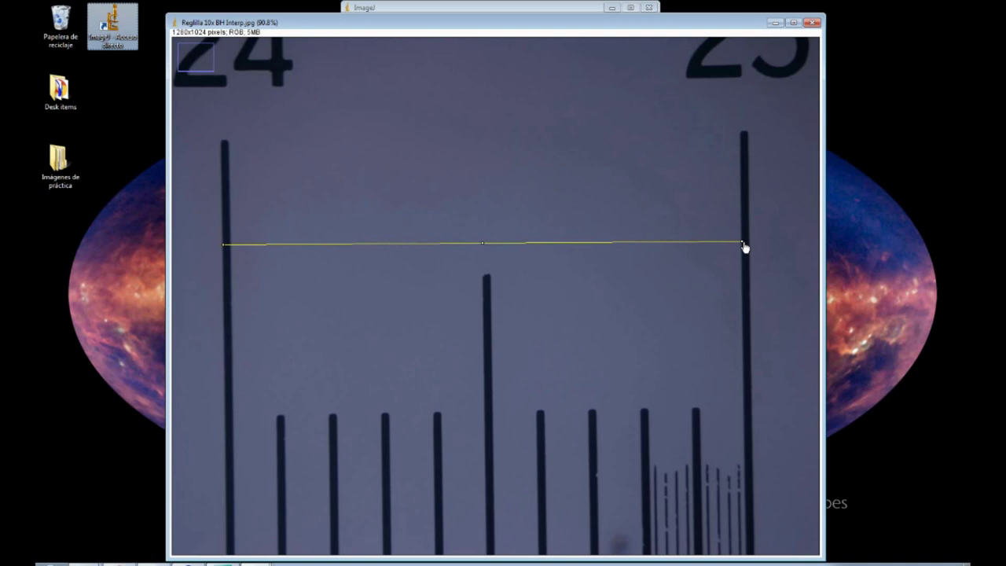
left_click_drag(222, 348, 743, 348)
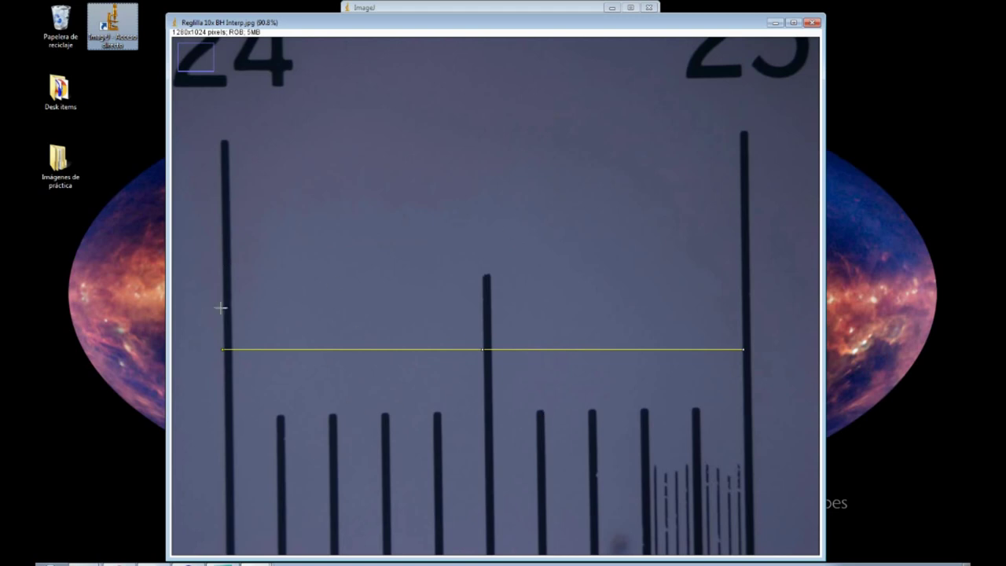
left_click_drag(224, 328, 743, 328)
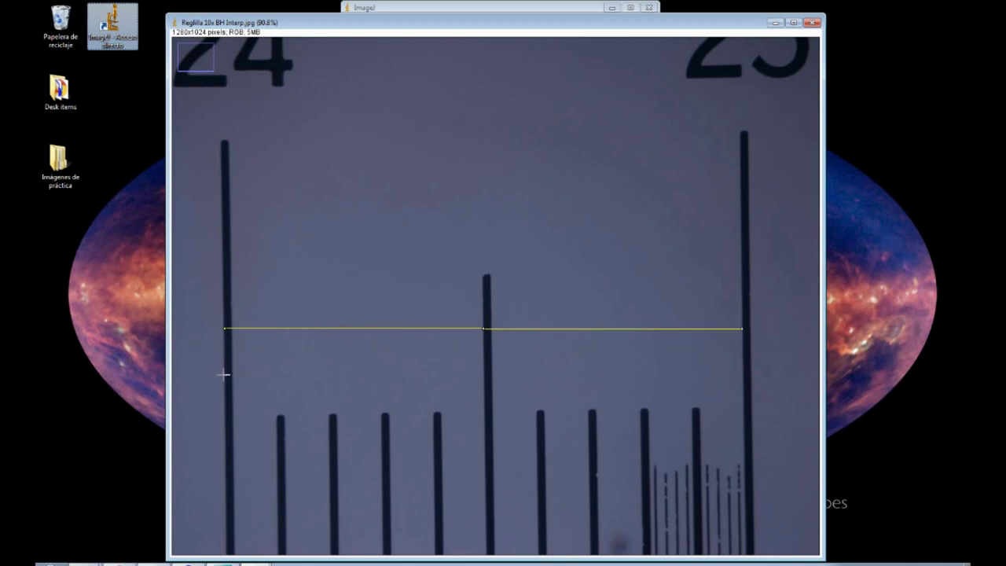
left_click_drag(225, 380, 743, 386)
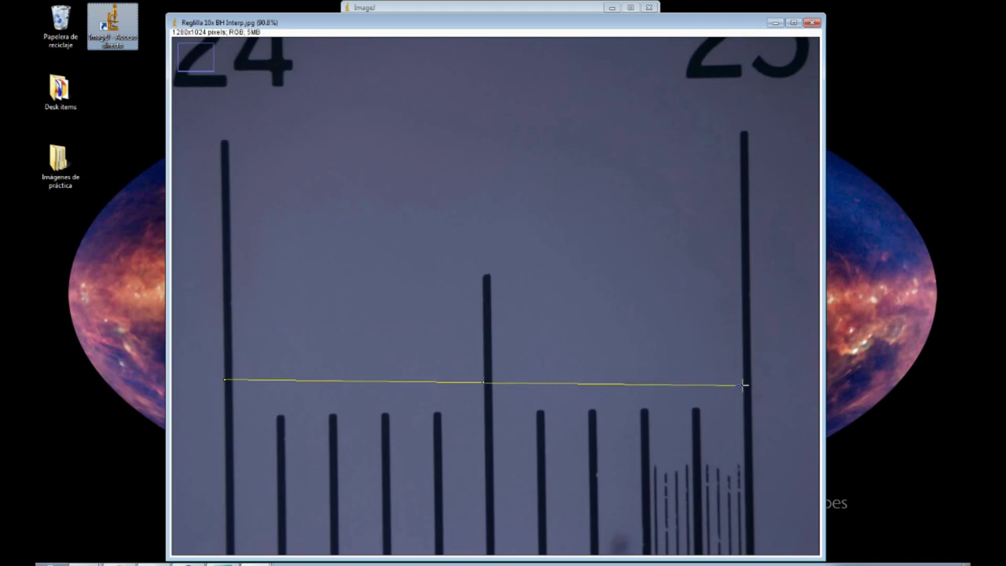
Step: Move the Results window beside the ruler image and measure two more left-edge lines, one below and one above the middle mark's top
left_click(266, 561)
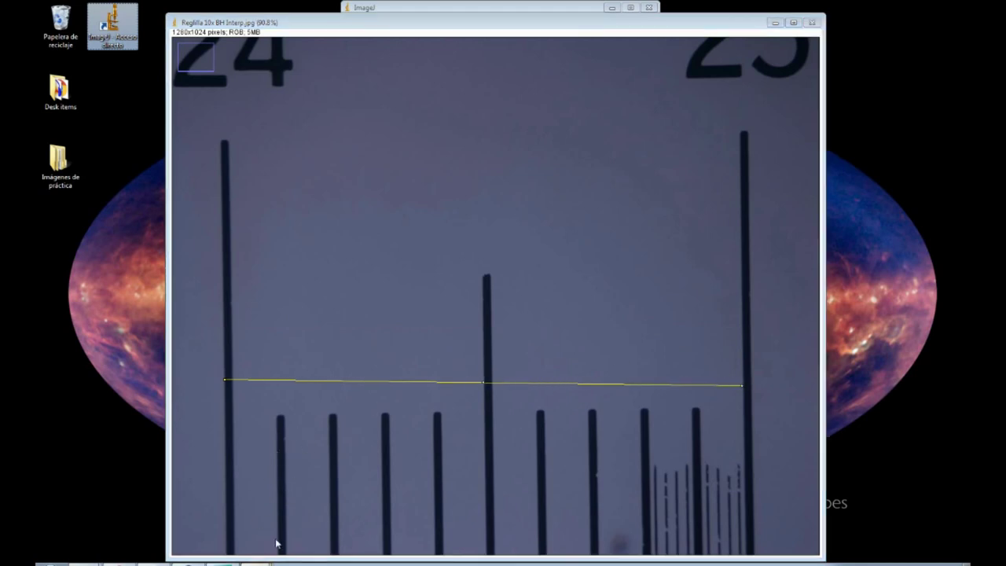
left_click_drag(621, 68, 796, 95)
left_click_drag(225, 366, 744, 369)
key("ctrl+m")
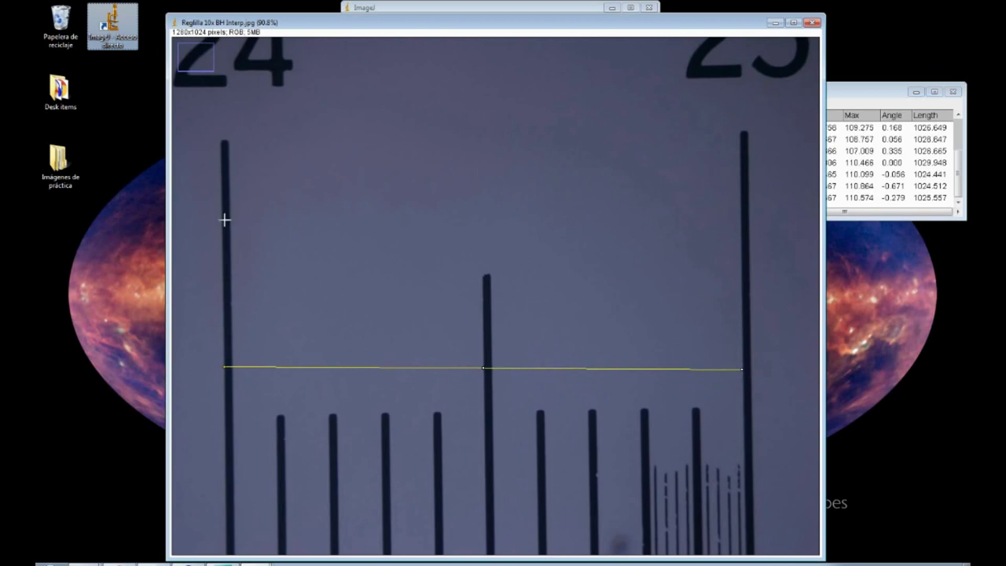
left_click_drag(222, 224, 741, 224)
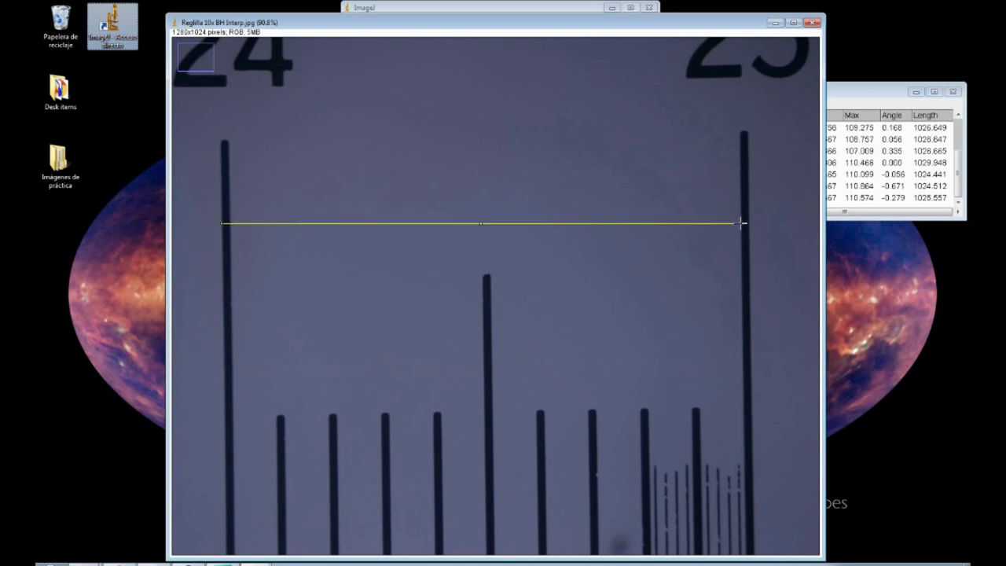
key("ctrl+m")
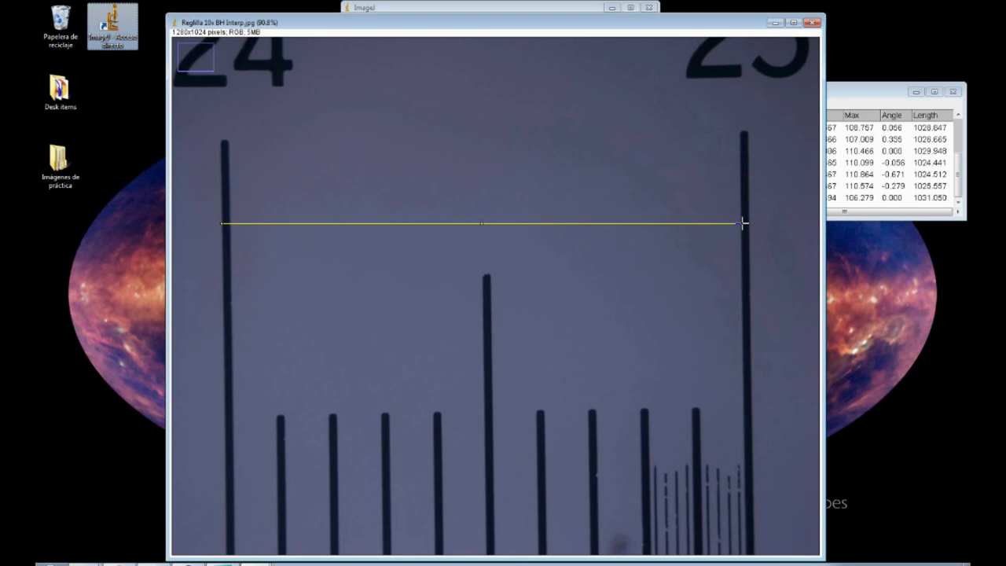
Step: Make the Results window taller and add two more length measurements of the 24 to 25 span, bringing the results to the front
left_click_drag(843, 217, 844, 346)
left_click_drag(222, 201, 742, 199)
key("ctrl+m")
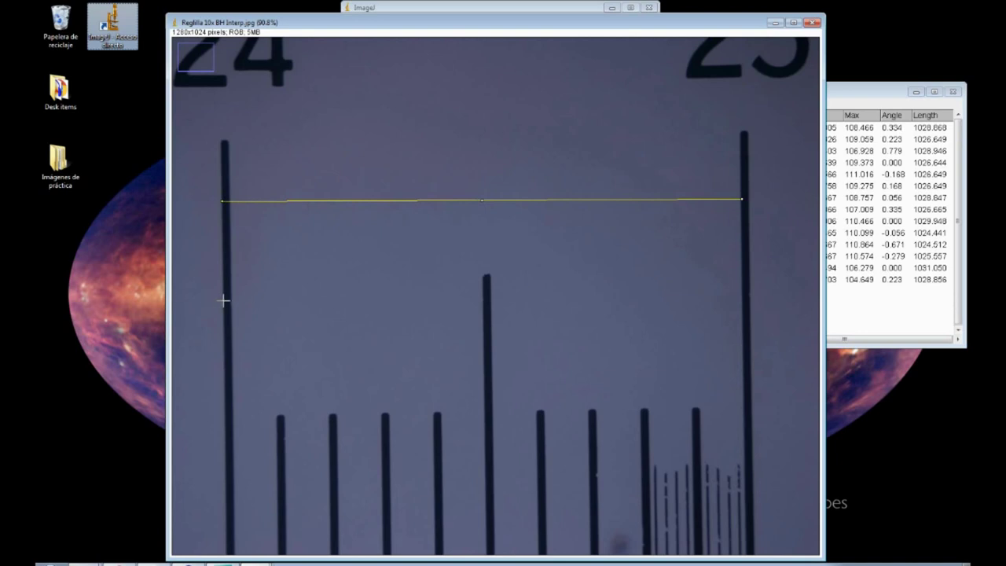
mouse_move(224, 312)
left_mouse_down()
mouse_move(436, 299)
mouse_move(744, 313)
left_mouse_up()
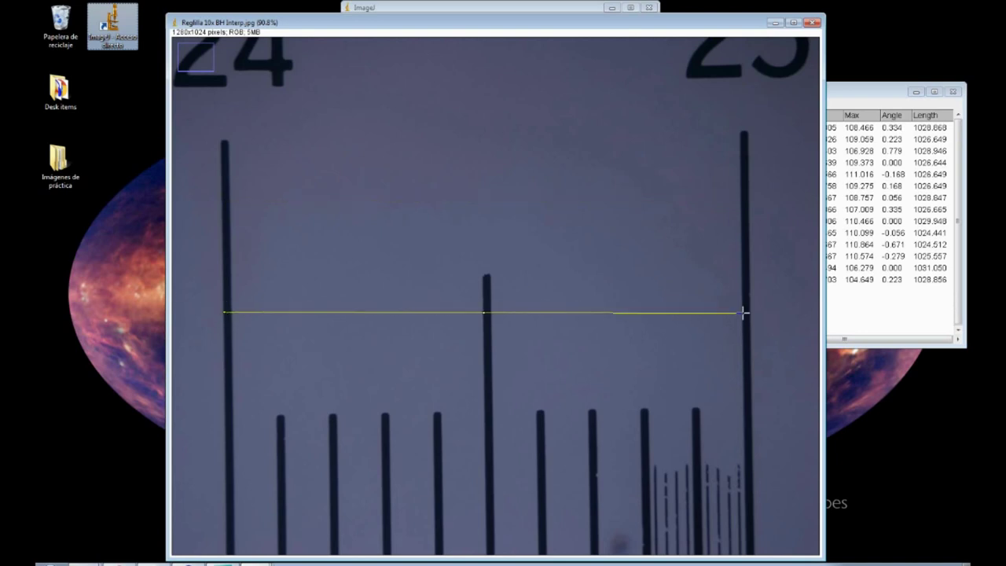
key("ctrl+m")
left_click(845, 328)
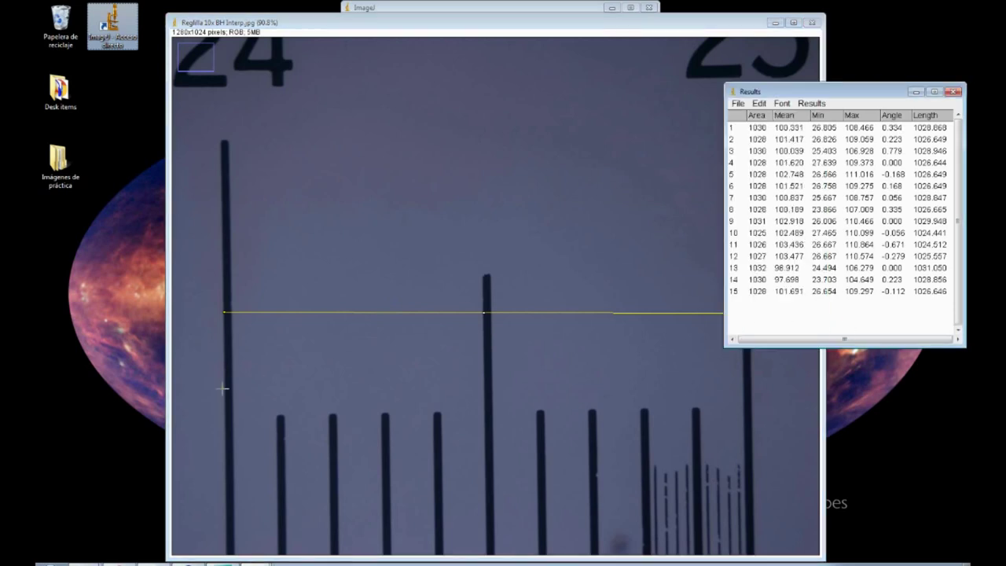
Step: Add four repeat measurements of the 24 to 25 span, drawing each line between the marks' left edges at a new height
left_click_drag(224, 387, 743, 388)
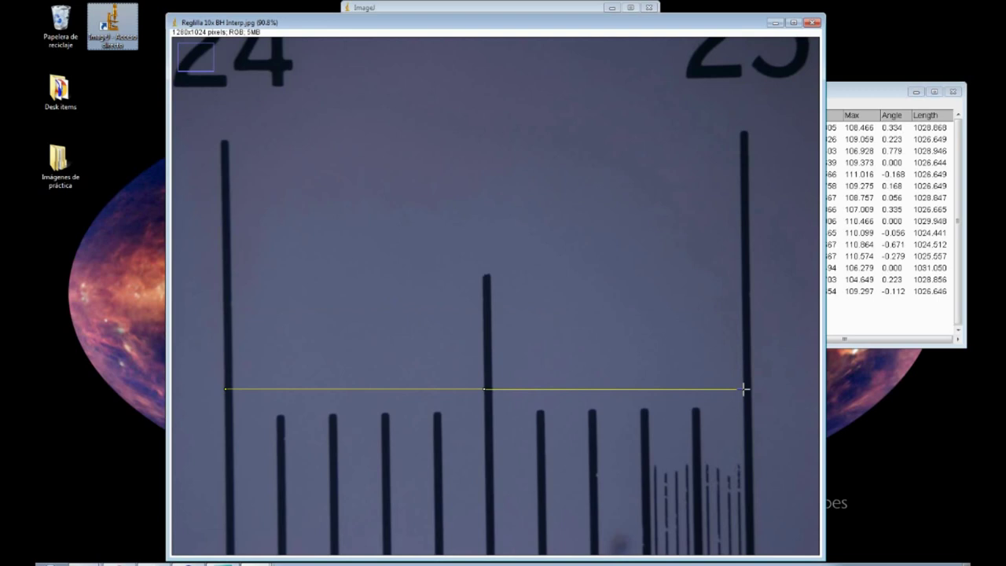
key("ctrl+m")
mouse_move(223, 208)
left_mouse_down()
mouse_move(665, 193)
mouse_move(742, 214)
mouse_move(742, 204)
left_mouse_up()
key("ctrl+m")
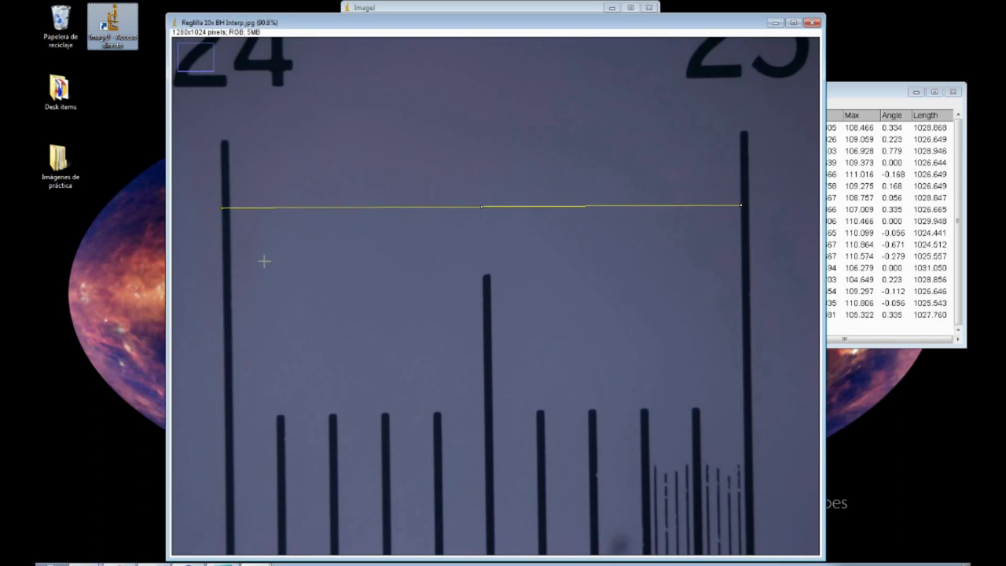
left_click_drag(223, 294, 743, 290)
key("ctrl+m")
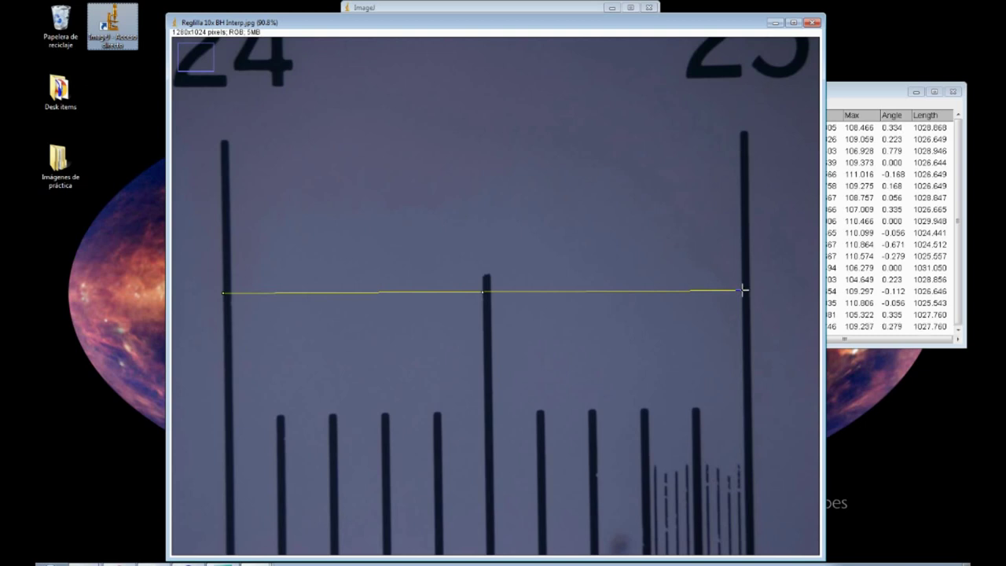
left_click_drag(225, 399, 744, 397)
key("ctrl+m")
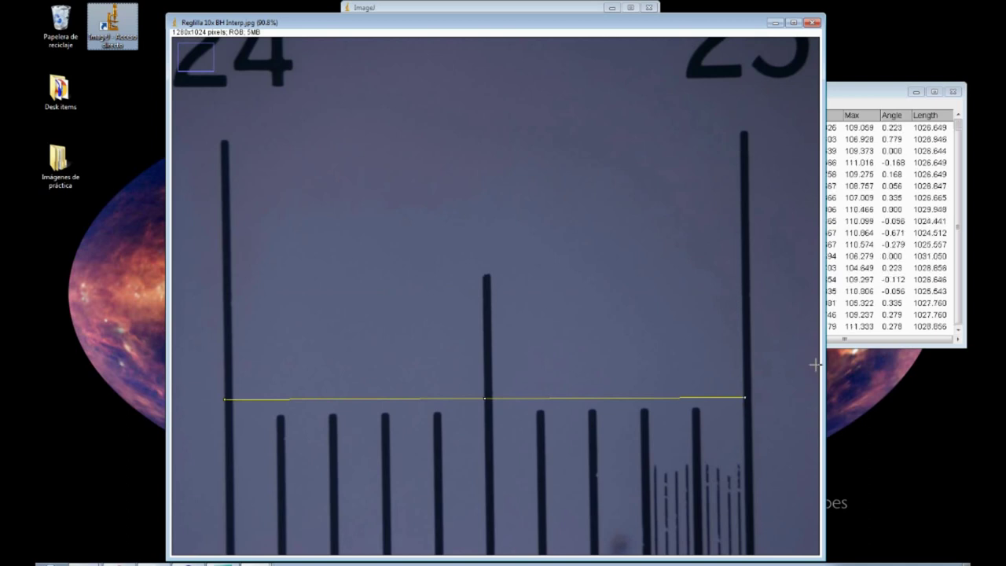
Step: Extend the Results window's height and measure one more left-edge line near the upper ends of the 24 and 25 marks
left_click_drag(870, 348, 870, 383)
left_click(223, 174)
left_click_drag(223, 173, 742, 170)
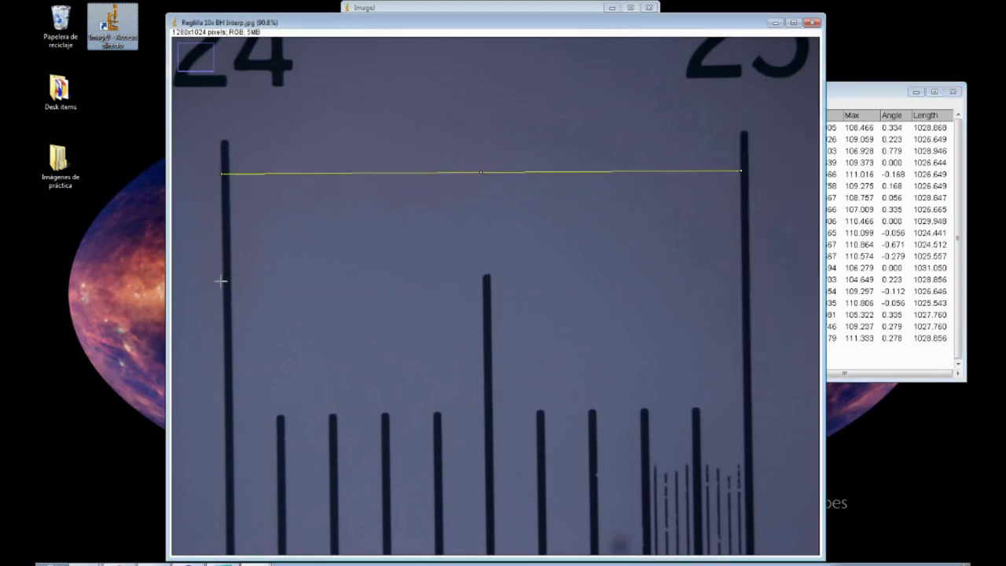
key("ctrl+m")
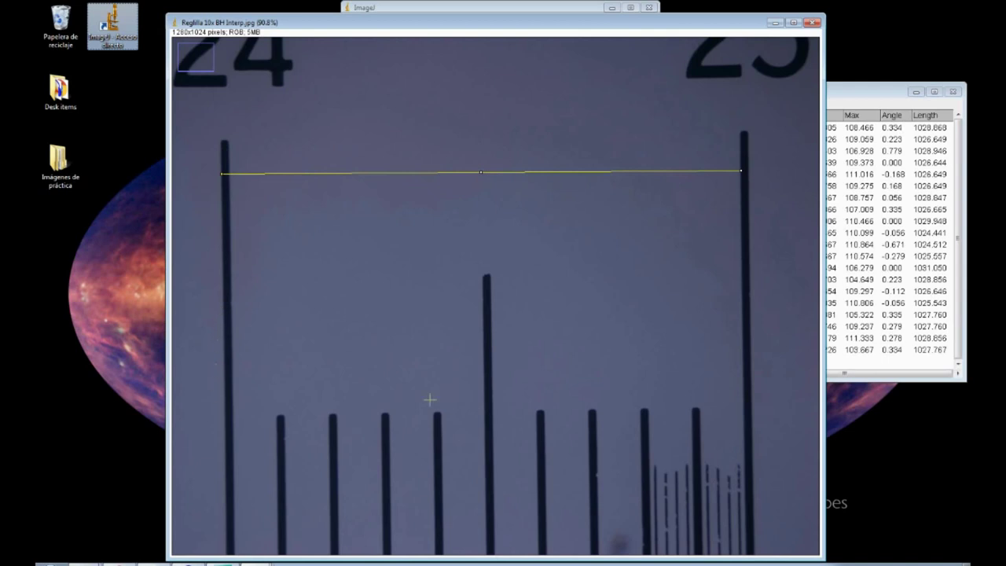
Step: Bring the Results window in front of the ruler image, move it over the middle of the image and enlarge it
left_click(879, 367)
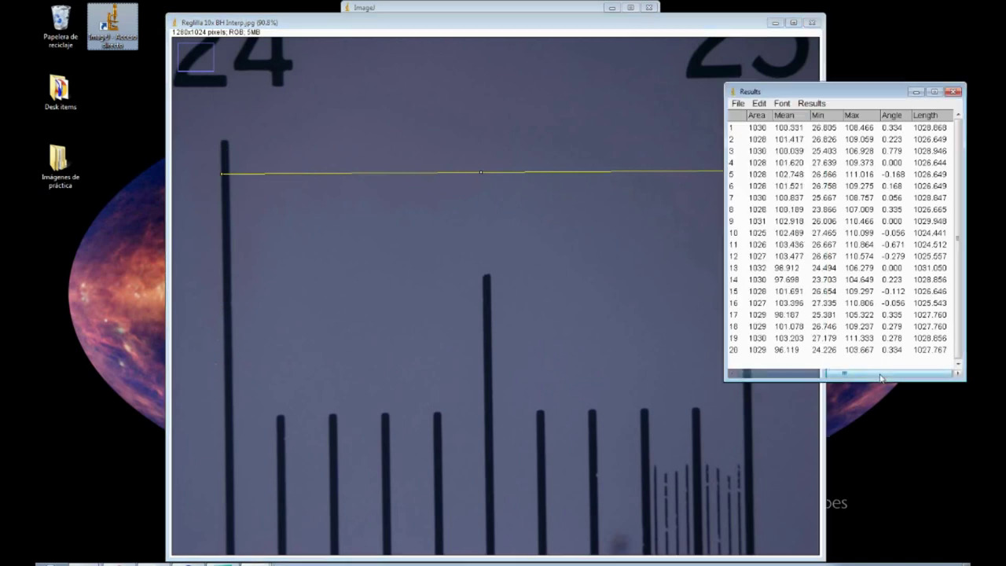
left_click_drag(846, 95, 468, 74)
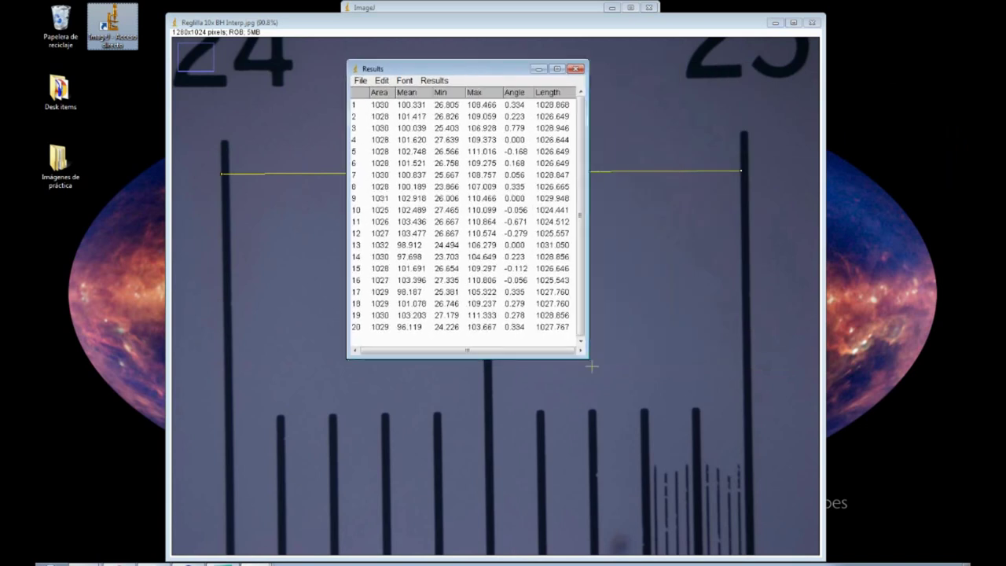
left_click_drag(589, 360, 637, 441)
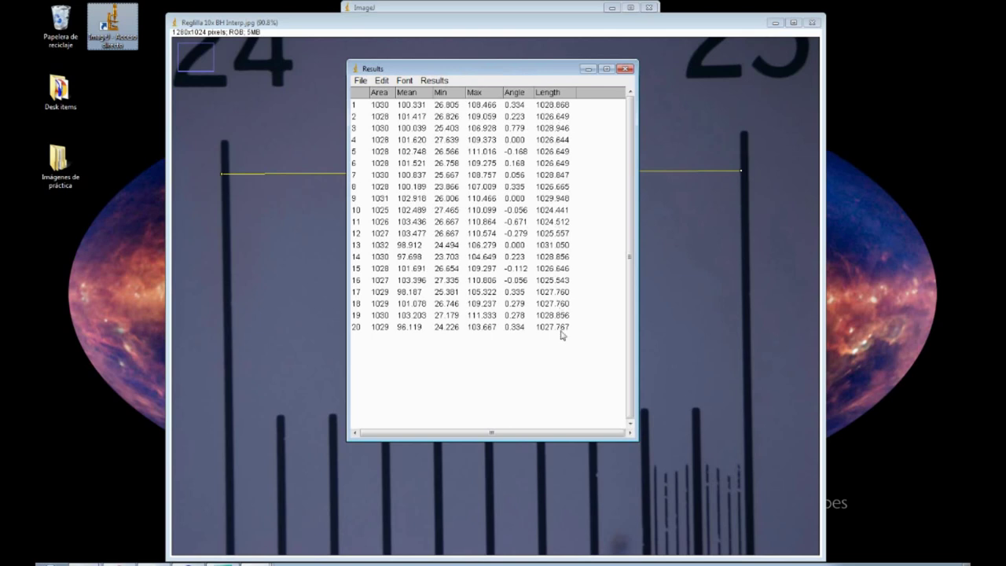
Step: Compare the length values of the repeated measurements in the Results table, checking rows 17 and 18 and rows 8 to 11
left_click(570, 295)
left_click(570, 303)
left_click(570, 296)
left_click(571, 304)
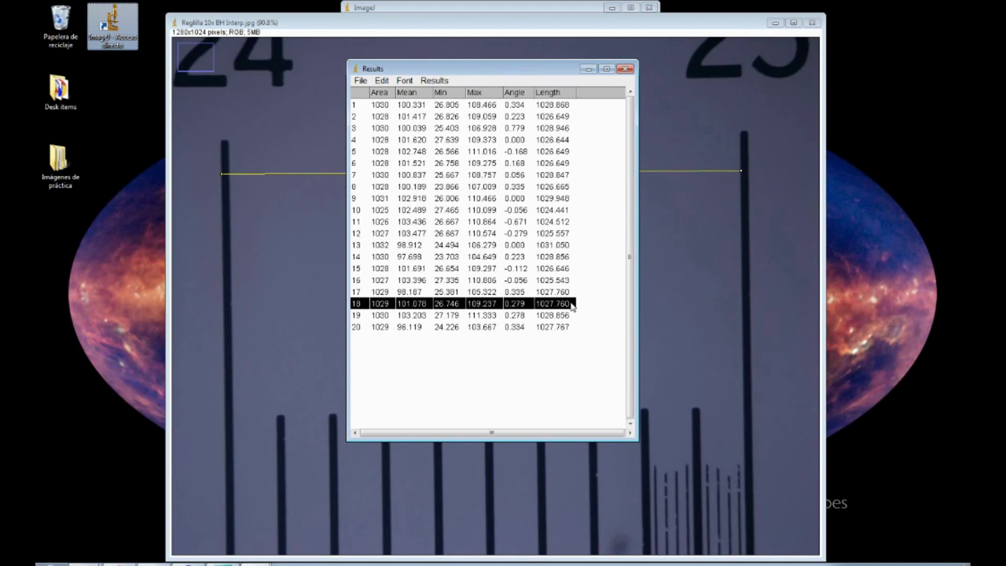
left_click(560, 222)
left_click(560, 210)
left_click(563, 222)
left_click(561, 187)
left_click(566, 212)
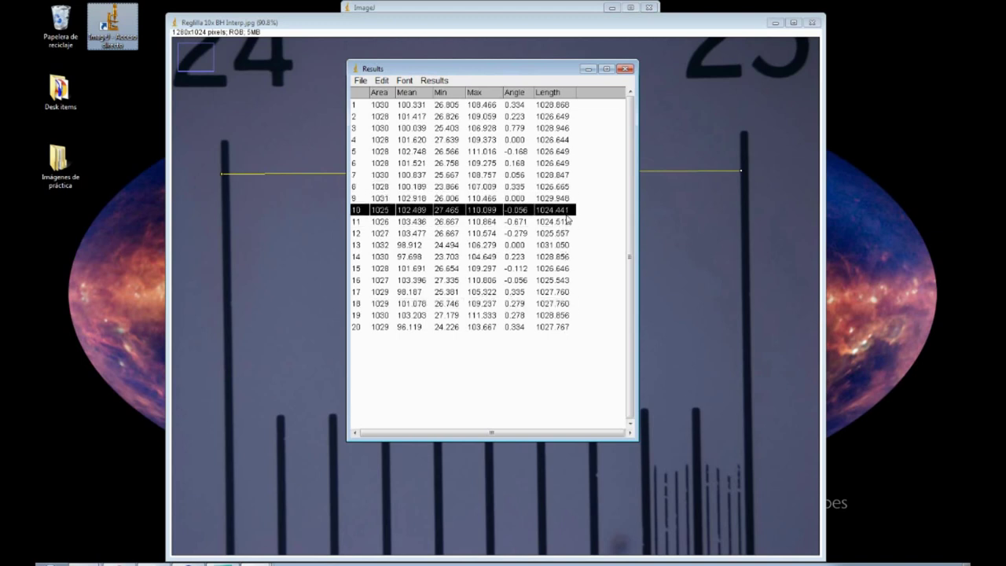
left_click(535, 379)
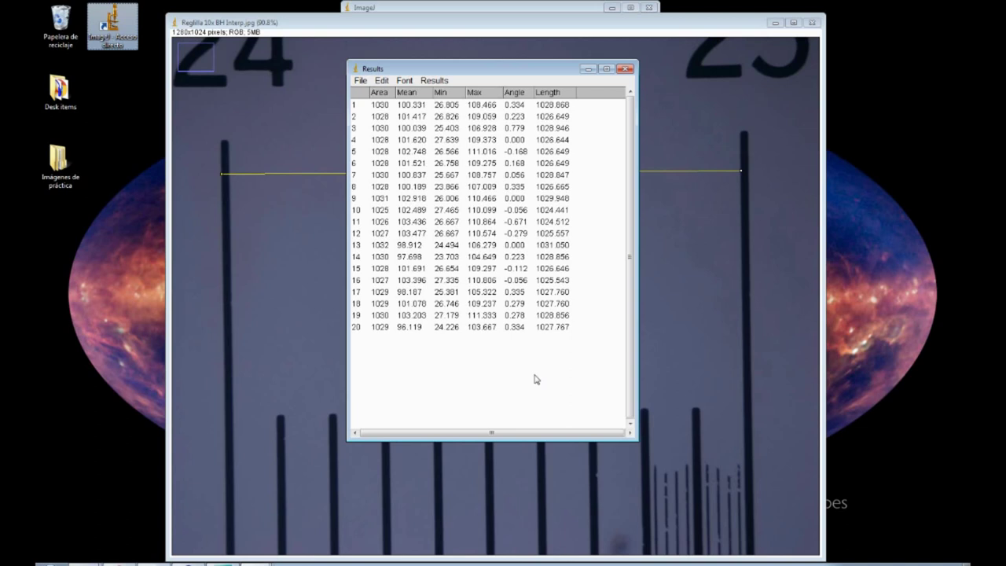
Step: Summarize the measurements in the Results table to add the mean, SD, minimum and maximum rows
left_click(433, 84)
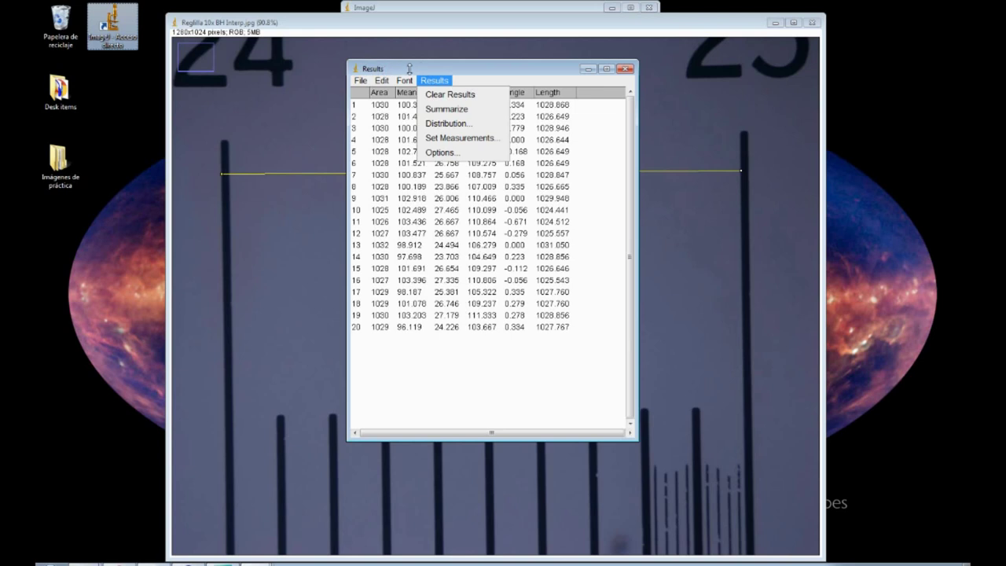
left_click(434, 82)
left_click(434, 83)
left_click(470, 113)
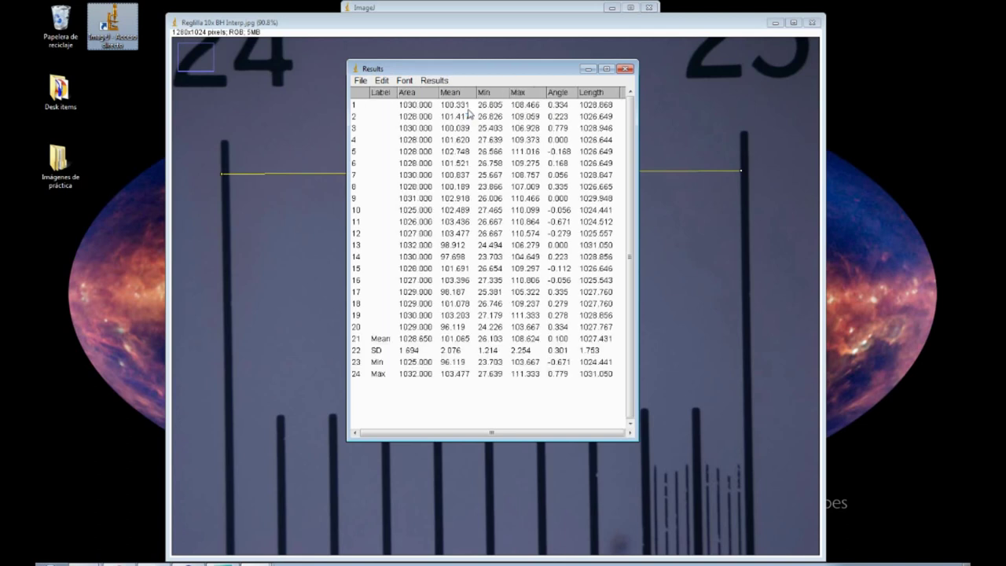
Step: Examine the mean, SD, minimum and maximum rows, comparing the individual lengths with the mean and standard deviation of the length
left_click(378, 340)
left_click(379, 352)
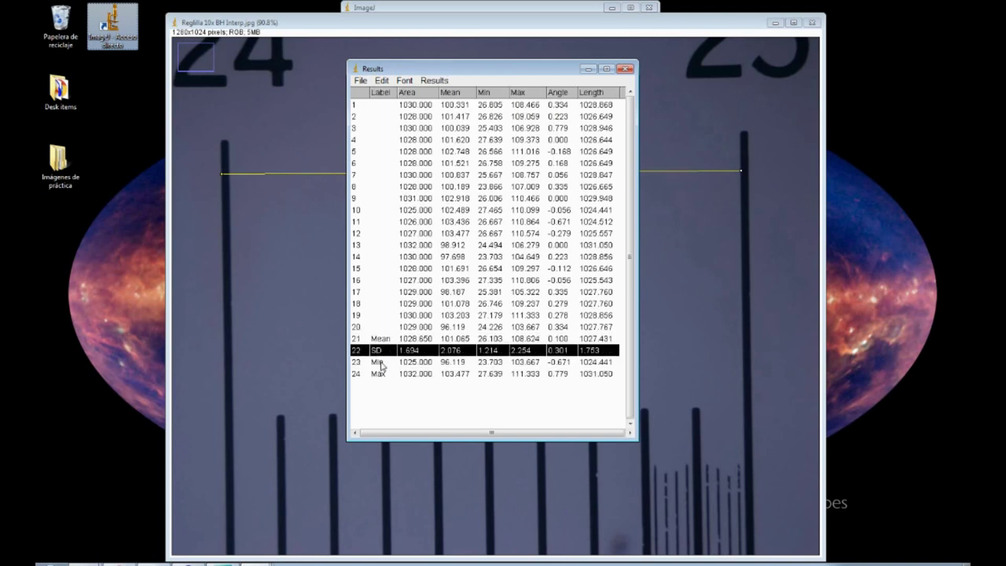
left_click(381, 364)
left_click(384, 376)
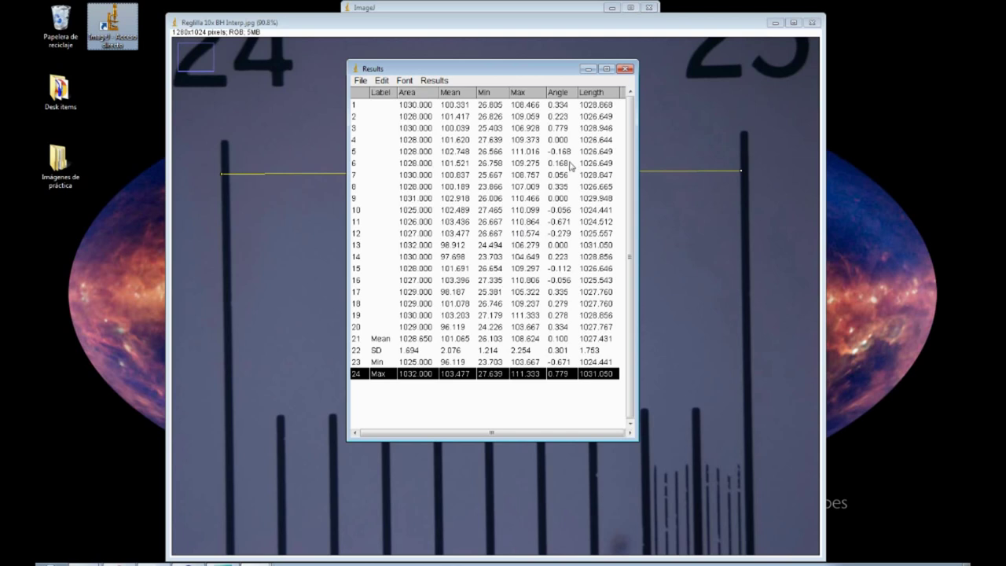
left_click(592, 105)
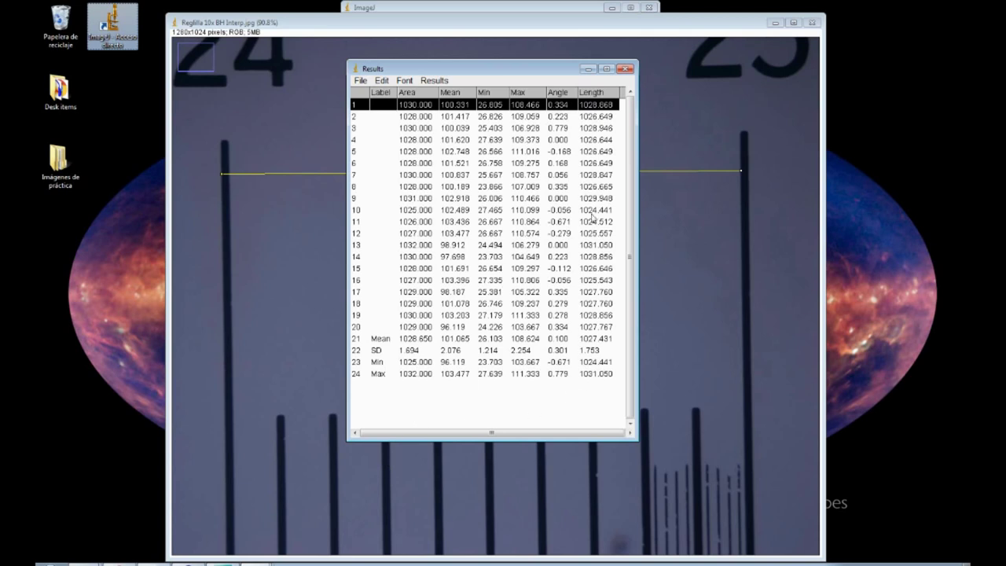
left_click(595, 115)
left_click(596, 105)
left_click(590, 343)
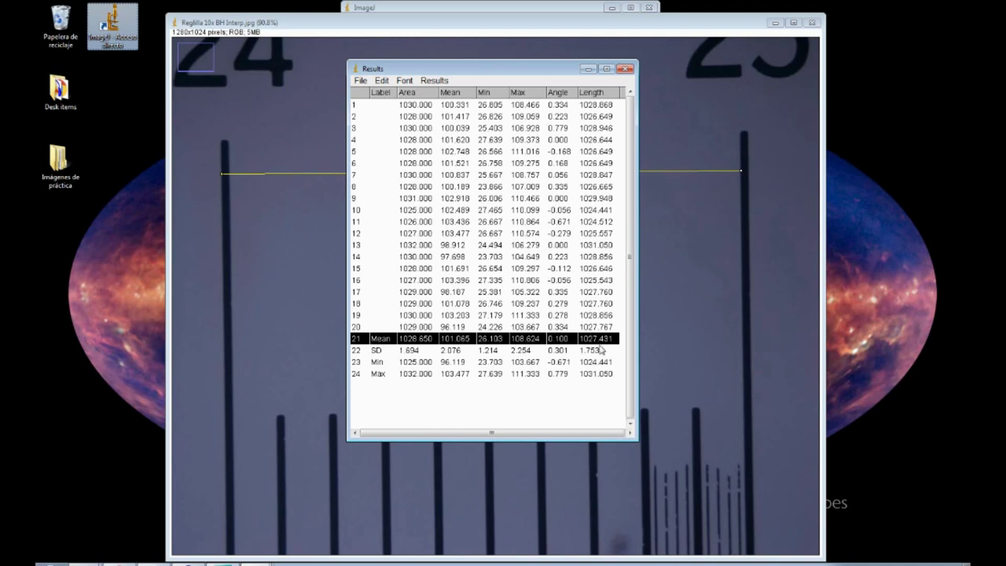
left_click(602, 355)
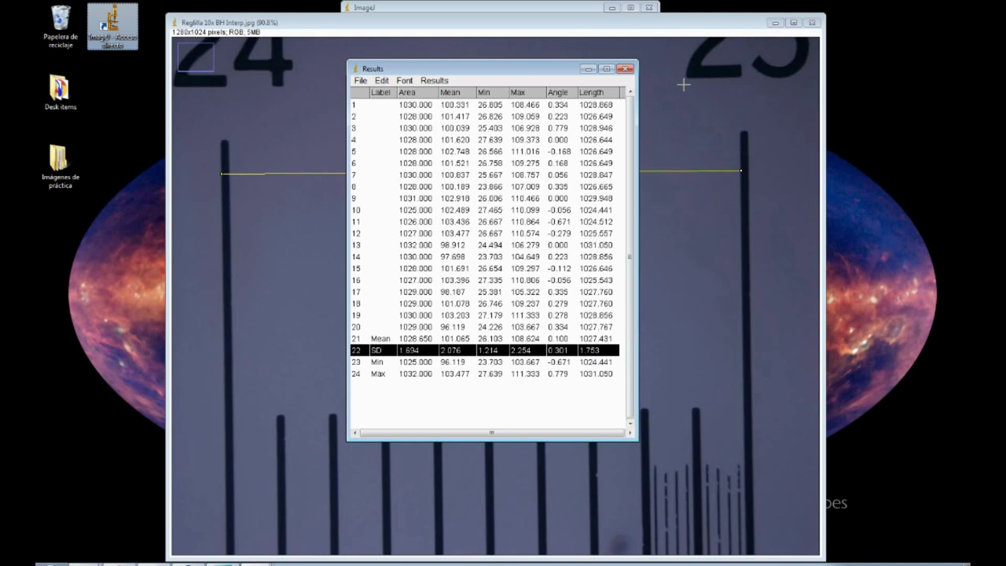
Step: Close the Results table and save its measurements as "Results calibración 10x" in the Imágenes de práctica folder
left_click(626, 69)
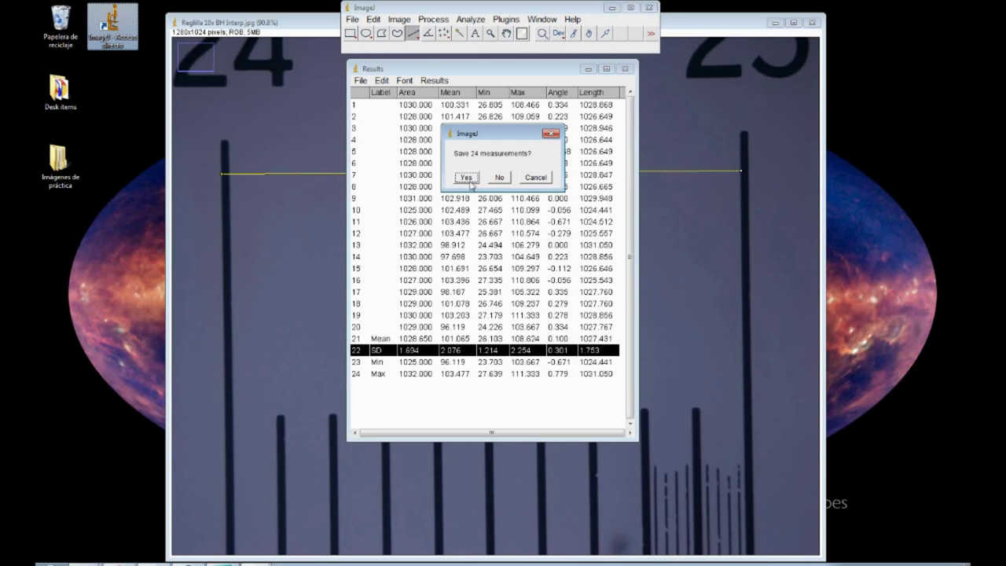
left_click(460, 179)
key("End")
type("c")
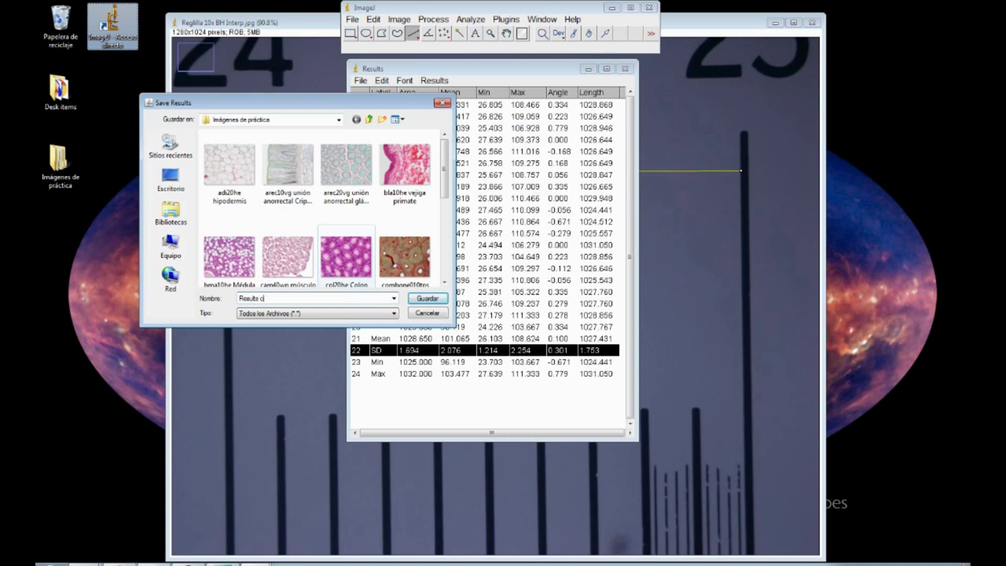
type("alibración 10x")
key("Return")
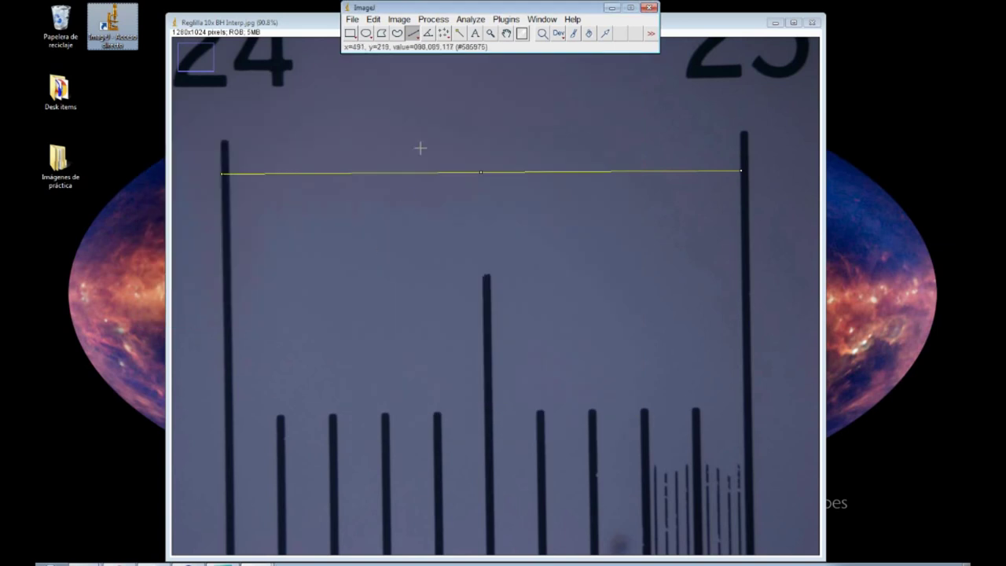
Step: Clear the line selection and, in Set Scale, enter a distance of 1027.431 pixels and a known distance of 1000
left_click(468, 112)
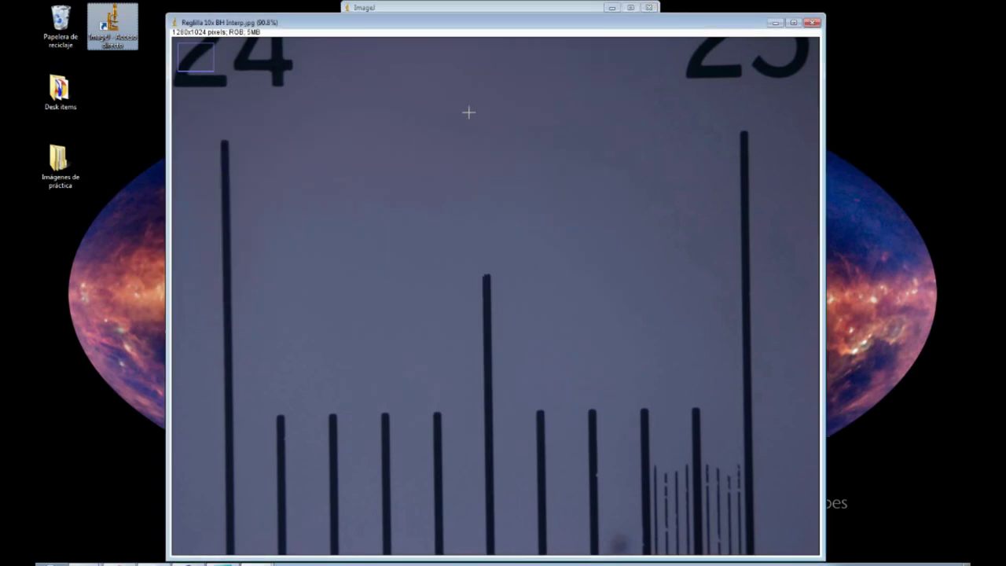
left_click(467, 9)
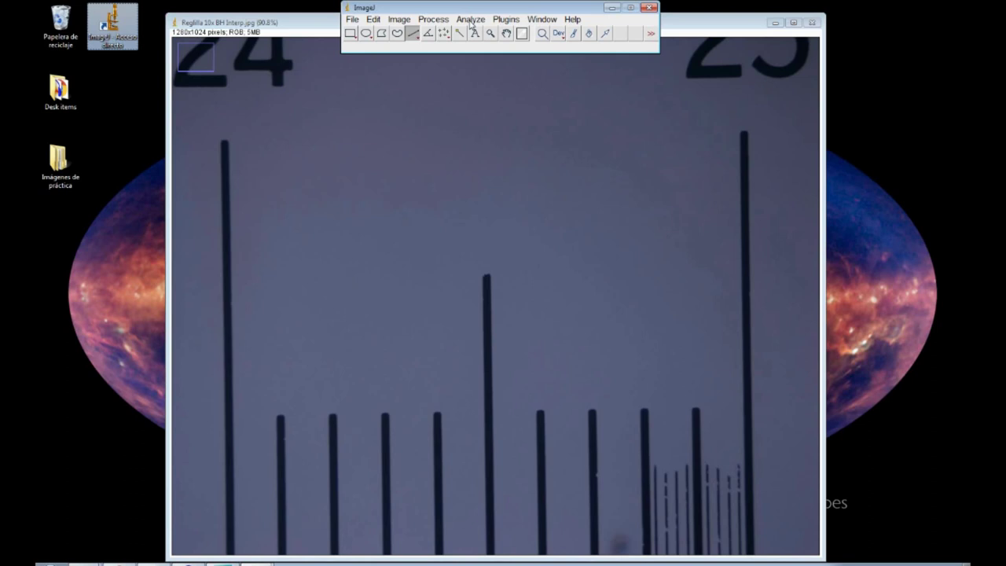
left_click(470, 19)
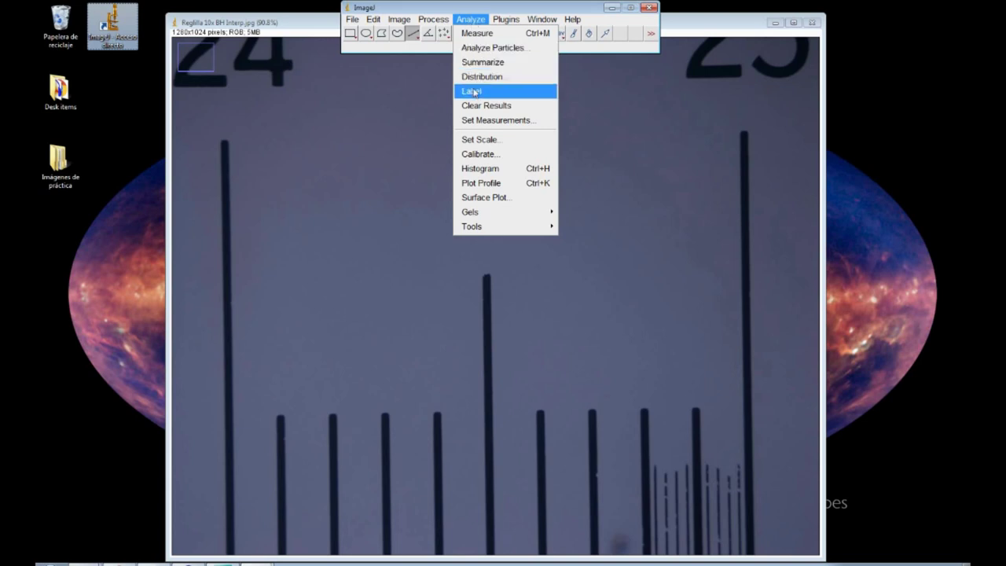
left_click(504, 140)
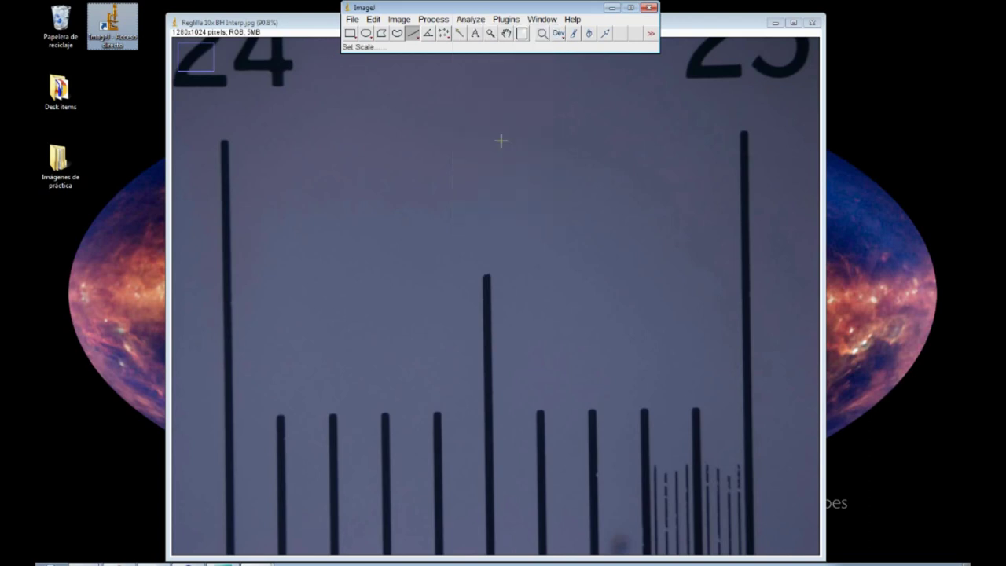
left_click_drag(485, 118, 472, 118)
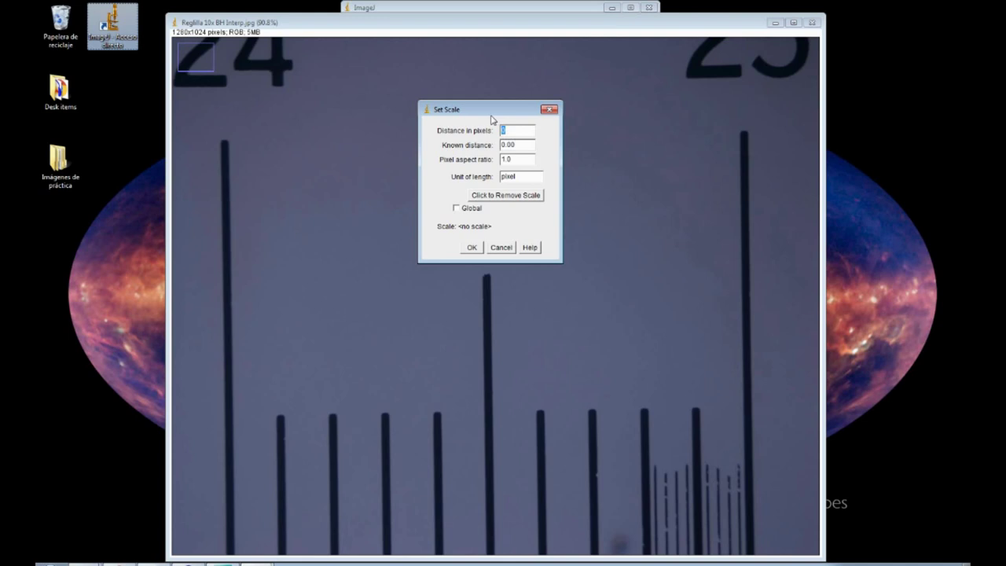
type("1027.431")
double_click(511, 144)
type("1000")
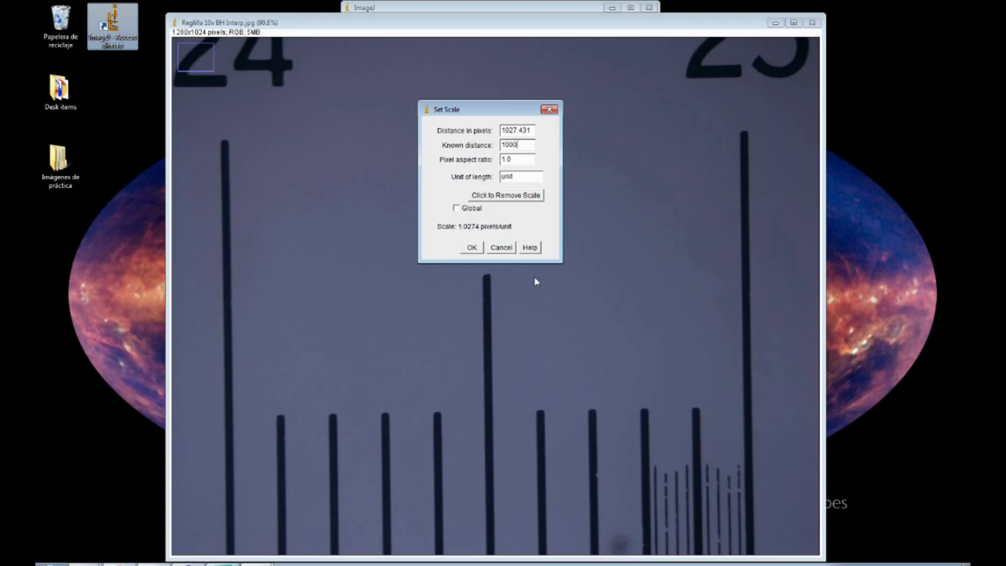
Step: Keep the pixel aspect ratio at 1.0 and set the scale's unit of length to "micras"
double_click(507, 159)
left_click(503, 160)
double_click(525, 175)
type("micras")
key("BackSpace")
key("BackSpace")
type("ómetros")
key("BackSpace")
key("BackSpace")
key("BackSpace")
key("BackSpace")
key("BackSpace")
key("BackSpace")
key("BackSpace")
type("as")
Step: Make the scale global for all images and apply the calibration
left_click(459, 209)
left_click(465, 211)
left_click(408, 11)
left_click(471, 249)
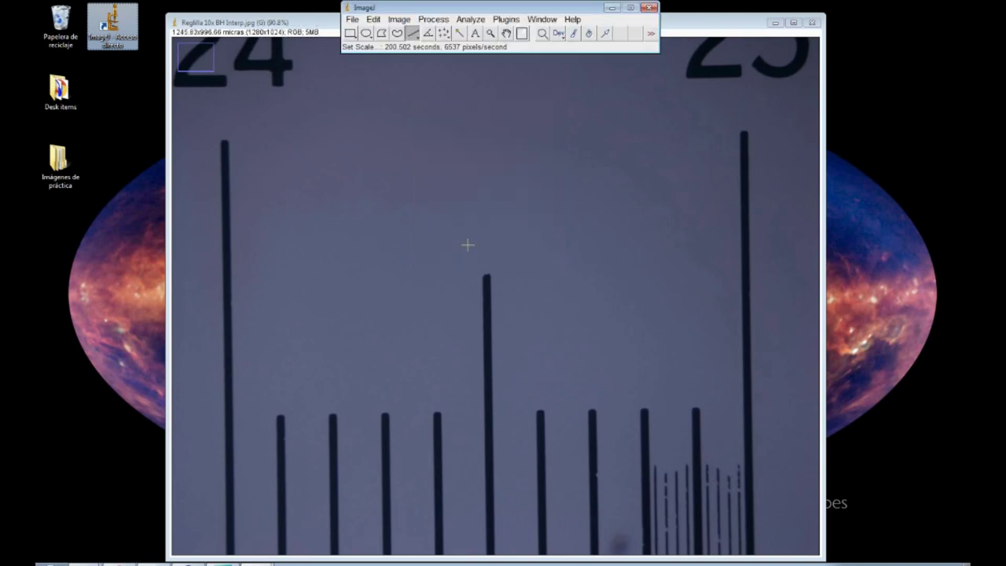
Step: Draw a nearly horizontal line from the left edge of the 24 mark to the left edge of the middle mark and measure it
left_click(276, 26)
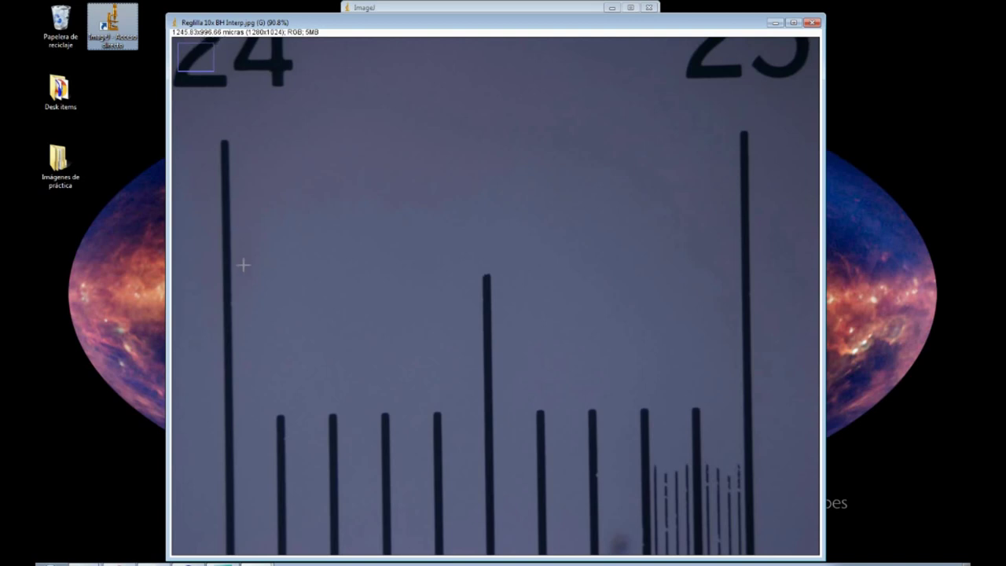
left_click(451, 8)
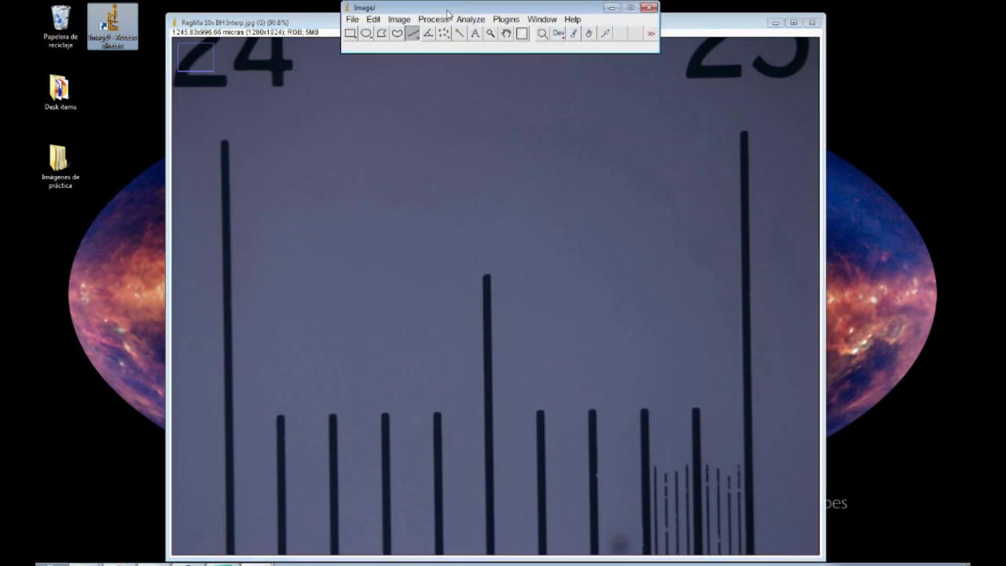
mouse_move(225, 383)
left_mouse_down()
mouse_move(380, 370)
mouse_move(484, 380)
left_mouse_up()
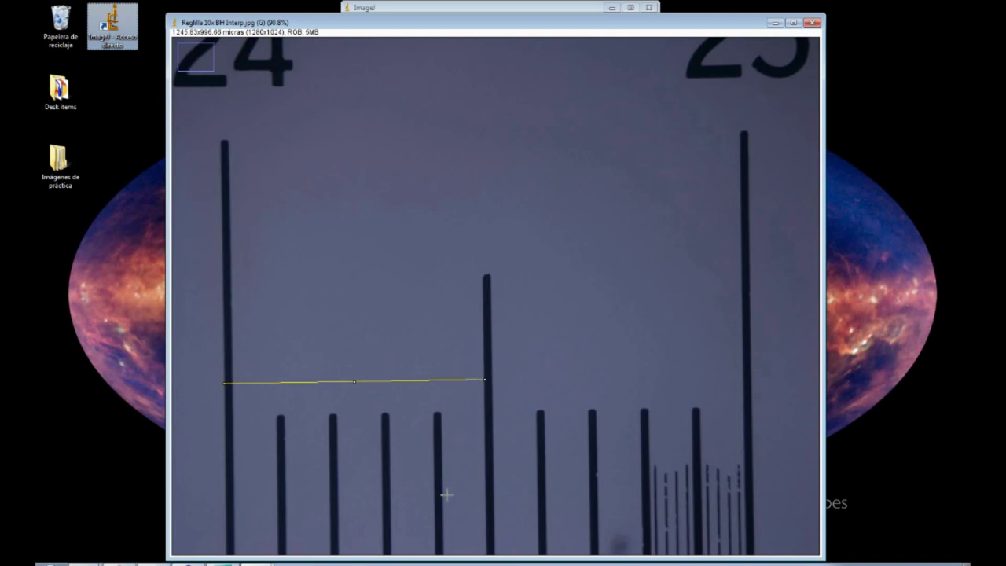
key("ctrl+m")
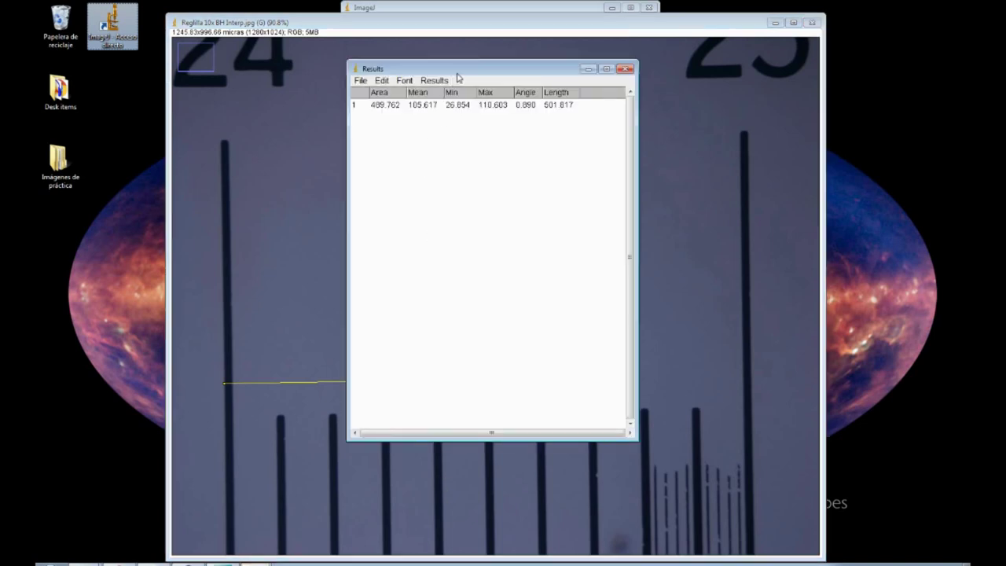
Step: Move the Results window away from the line and check the calibrated length of the half-division measurement
left_click_drag(454, 72, 696, 81)
left_click(812, 114)
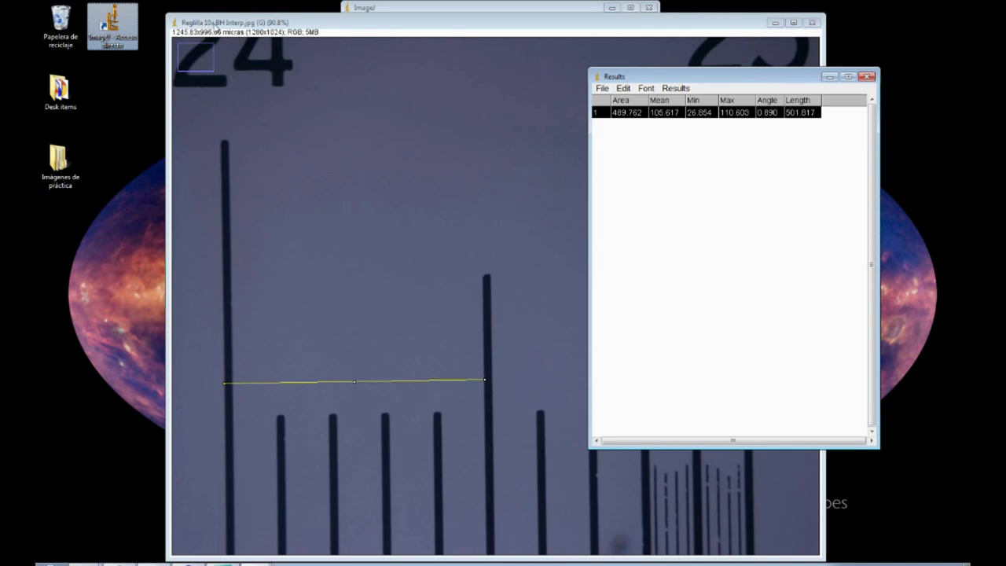
left_click(795, 114)
left_click(796, 114)
left_click(798, 122)
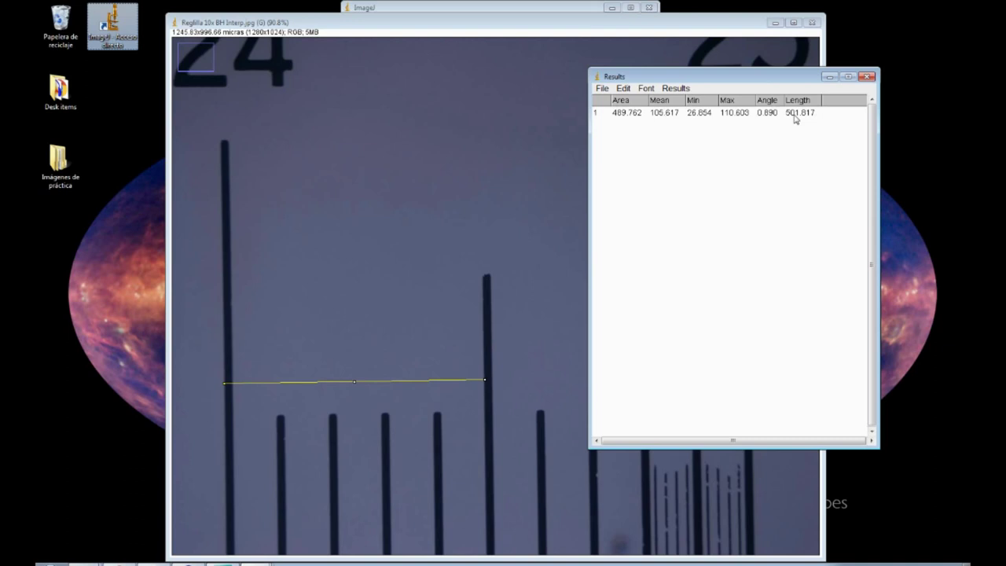
left_click(796, 116)
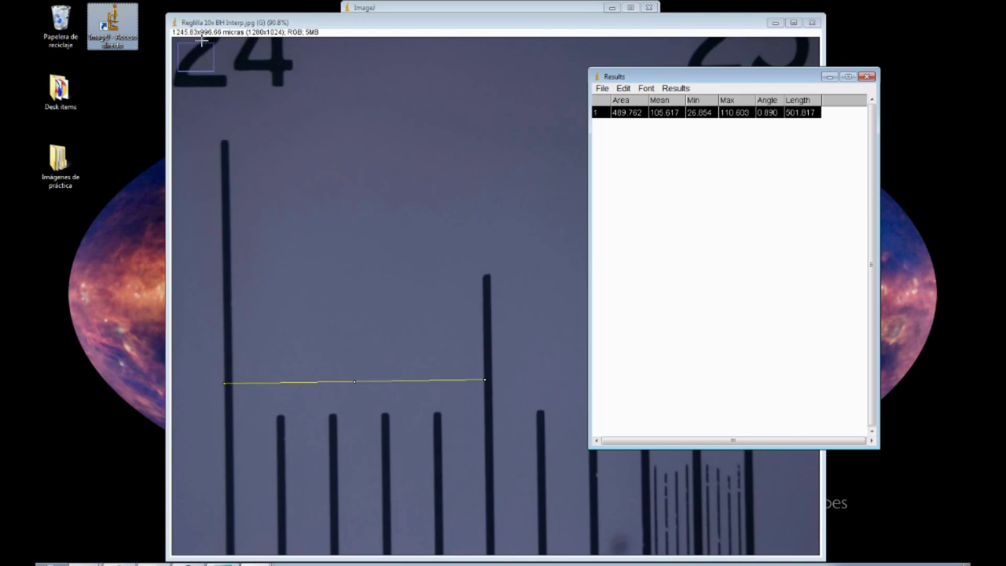
left_click(698, 151)
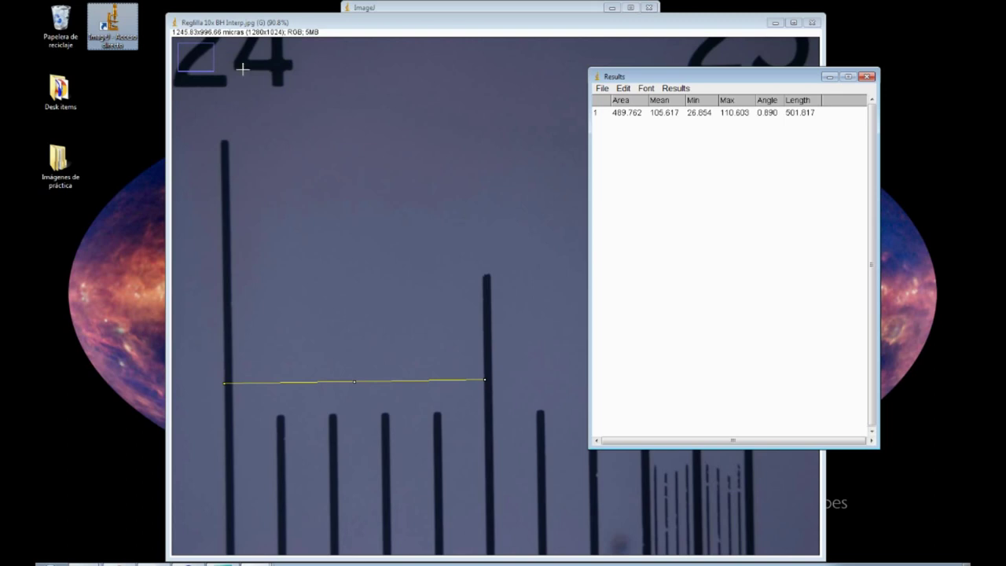
Step: Clear the test line, close the Results table without saving its measurement, and shift the main ImageJ window slightly
left_click(363, 74)
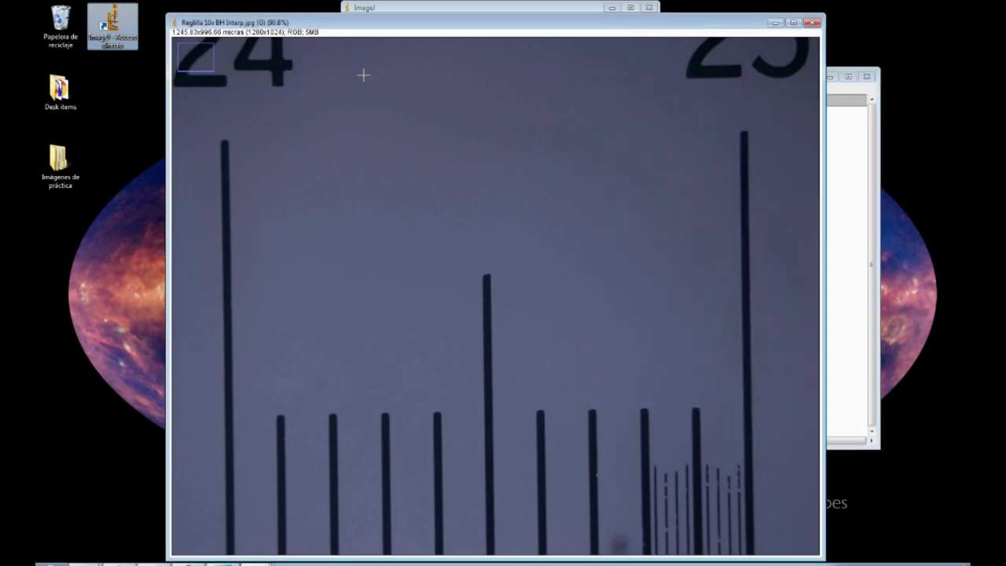
left_click(866, 76)
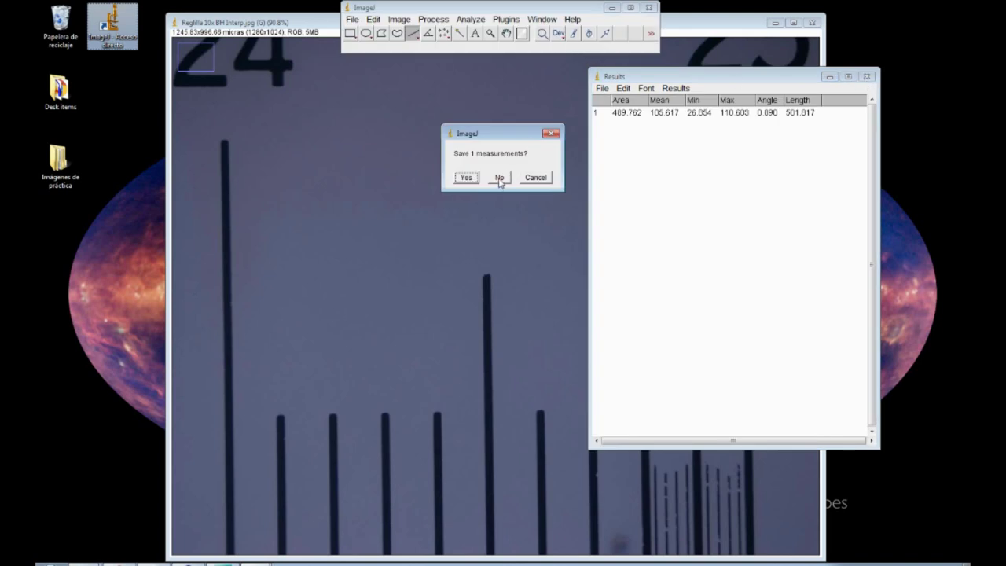
left_click(500, 179)
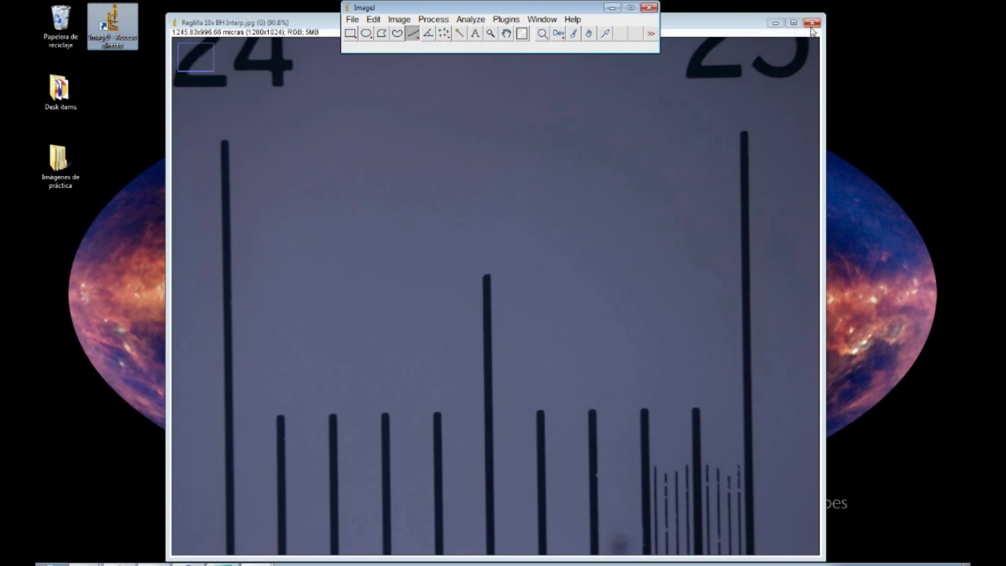
left_click_drag(506, 11, 533, 16)
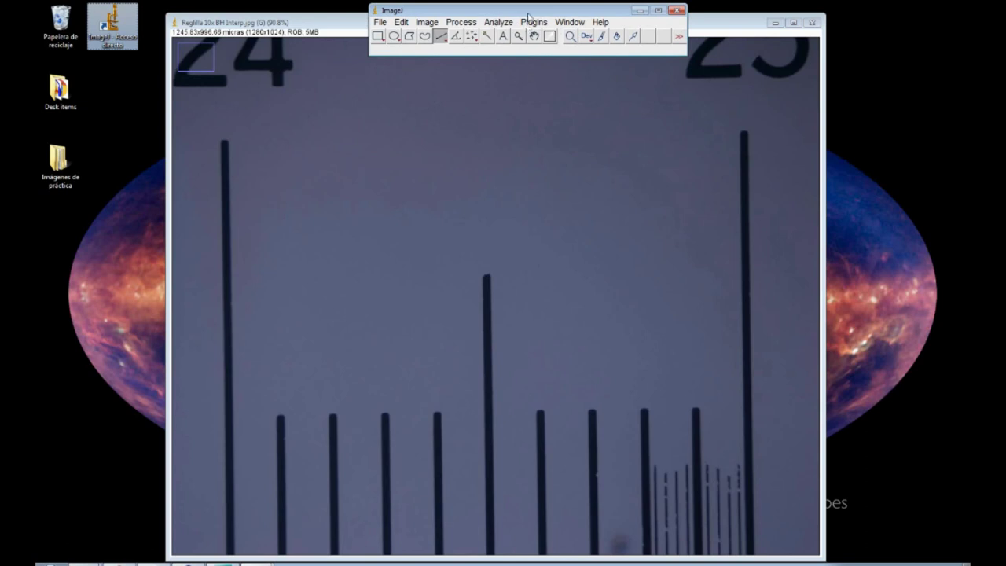
Step: Close the ruler image, preview the arec10vg unión anorrectal Cripta de Lieberkühn picture from the Imágenes de práctica folder, and close the viewer and folder
left_click(811, 23)
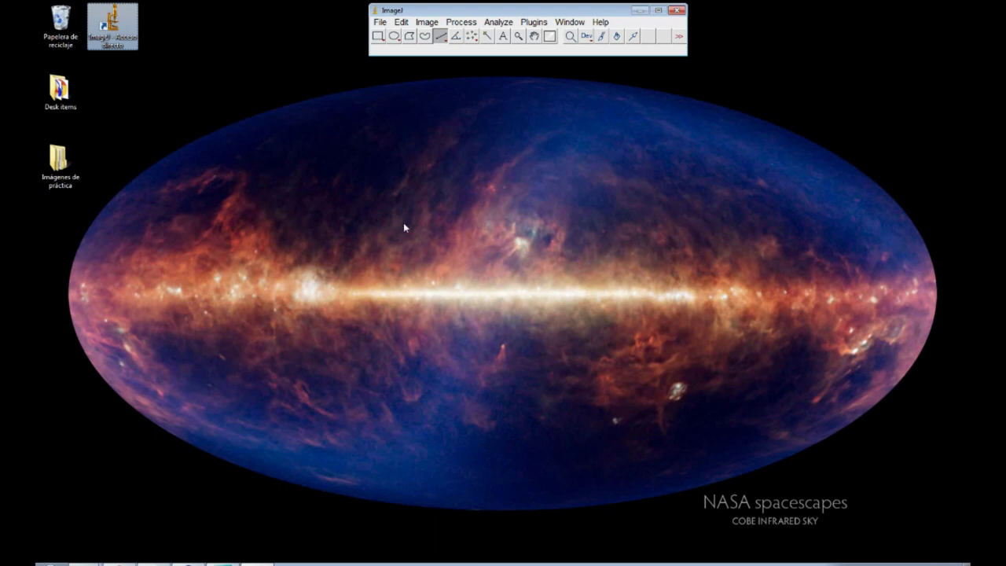
double_click(59, 178)
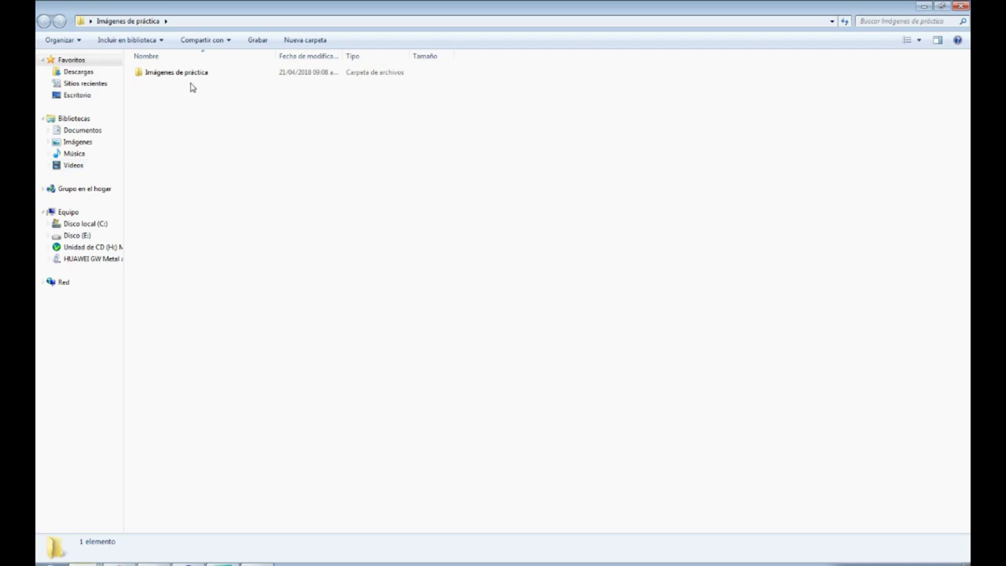
double_click(190, 75)
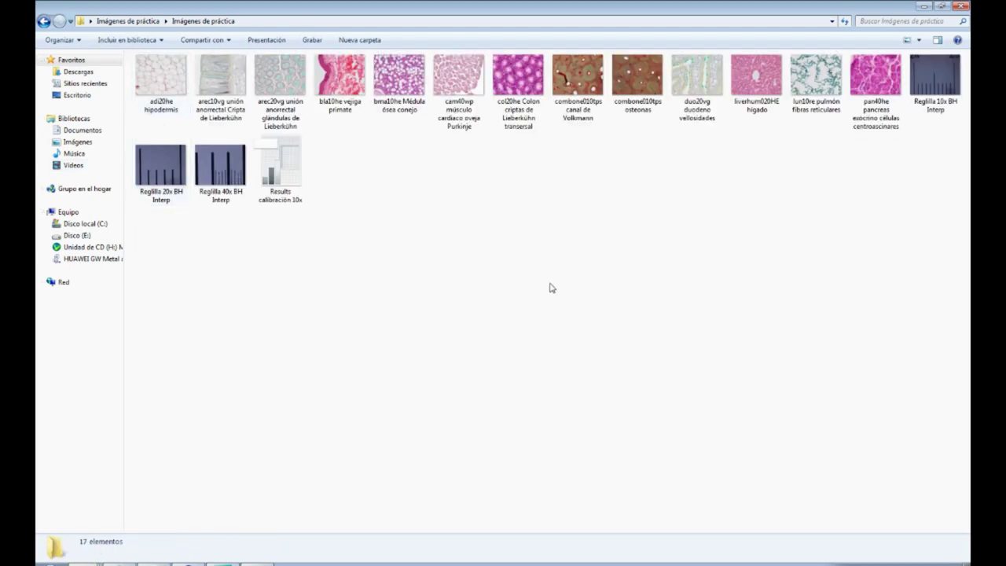
double_click(224, 87)
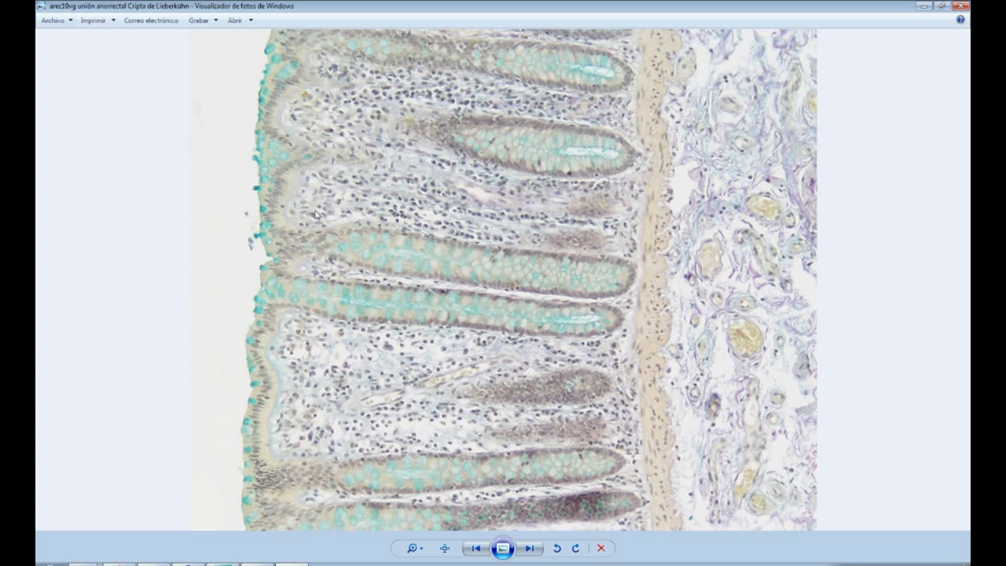
left_click(960, 5)
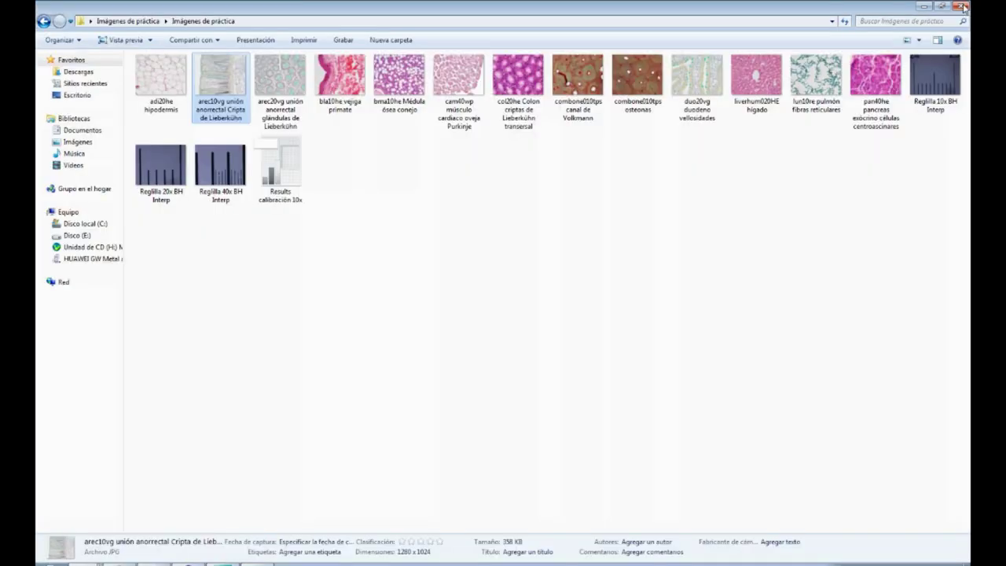
left_click(963, 6)
Step: Open the arec10vg unión anorrectal Cripta de Lieberkühn image in ImageJ, enlarge it, and bring its window to the front
left_click(380, 22)
left_click(393, 49)
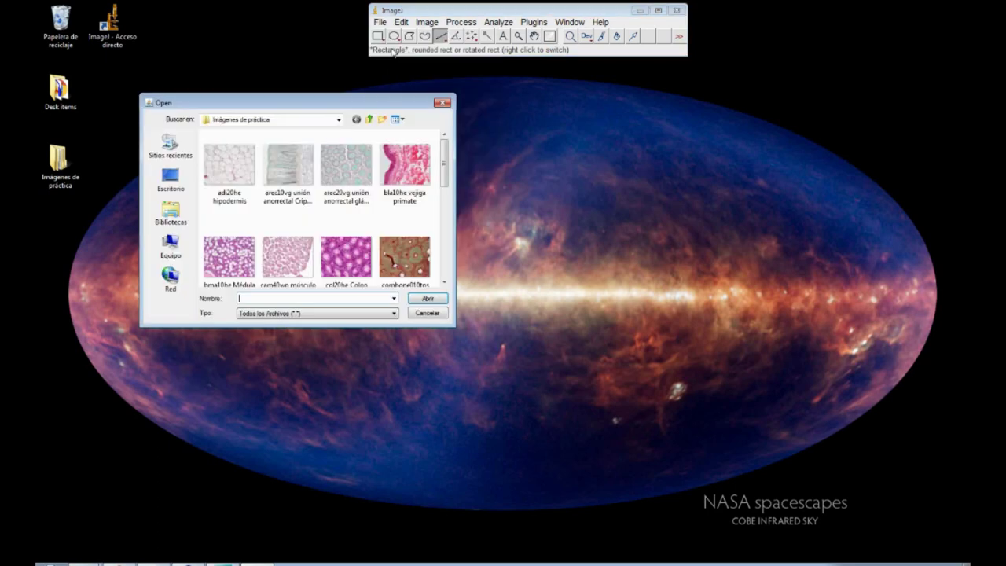
double_click(302, 158)
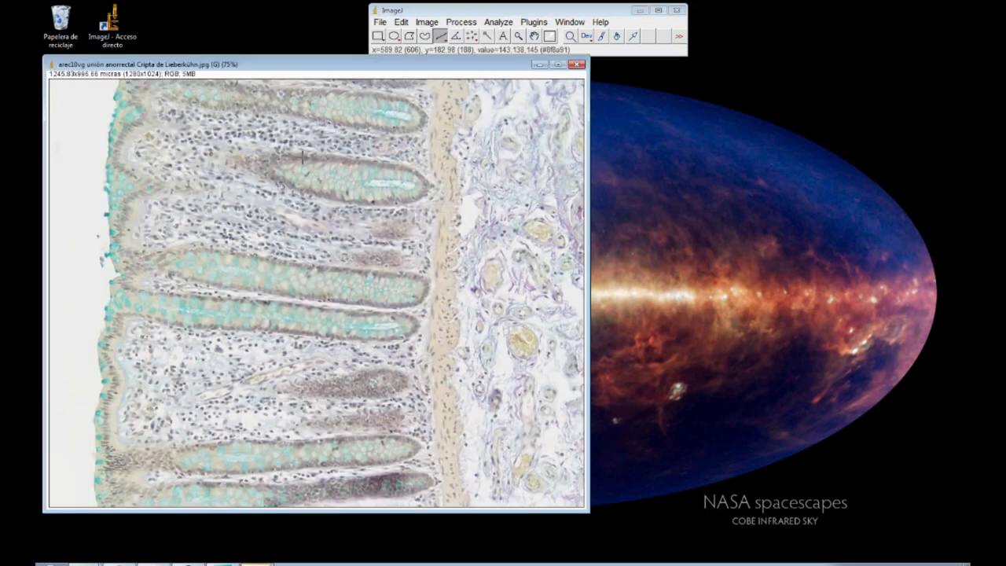
key("plus")
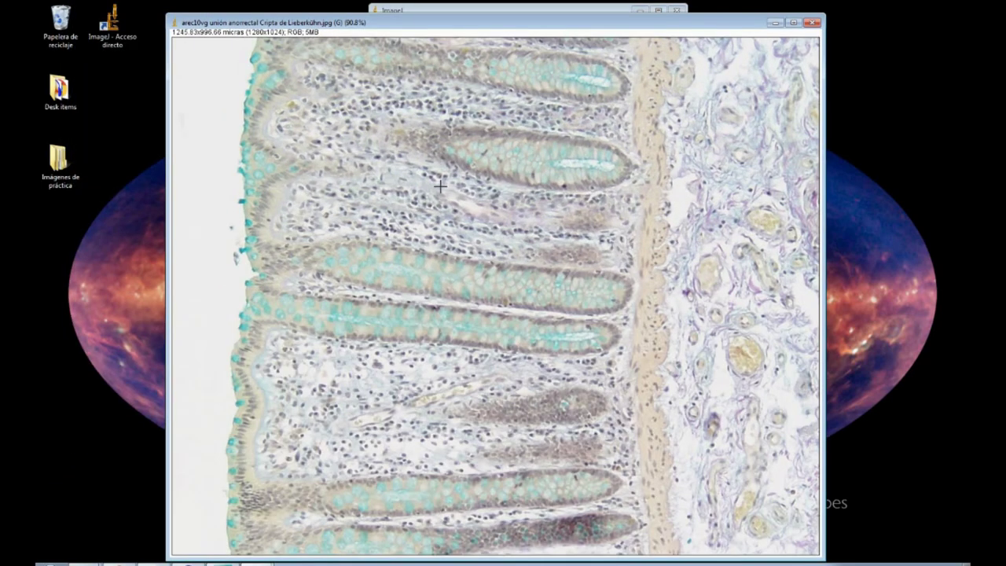
left_click(441, 11)
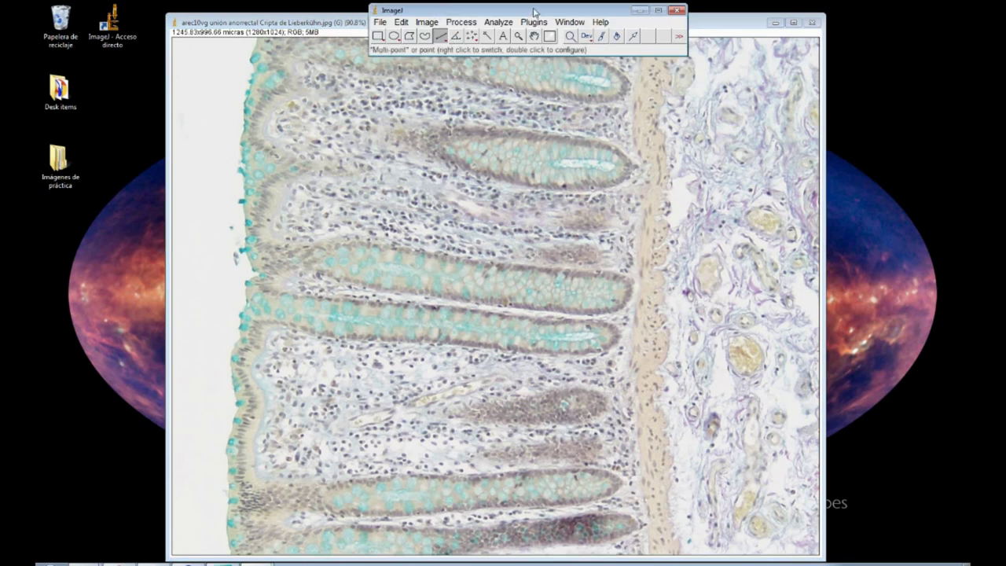
left_click_drag(507, 15, 503, 15)
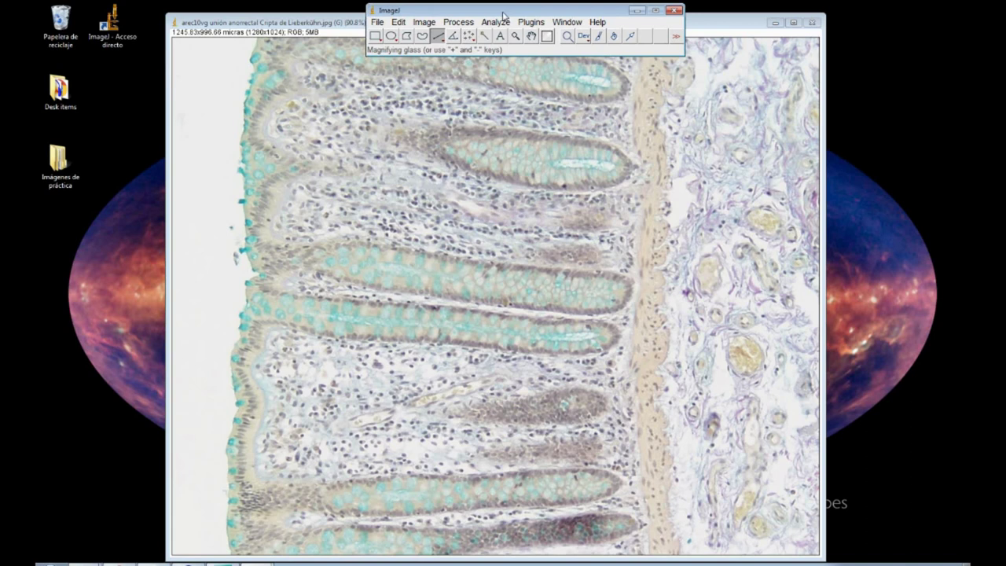
left_click(319, 28)
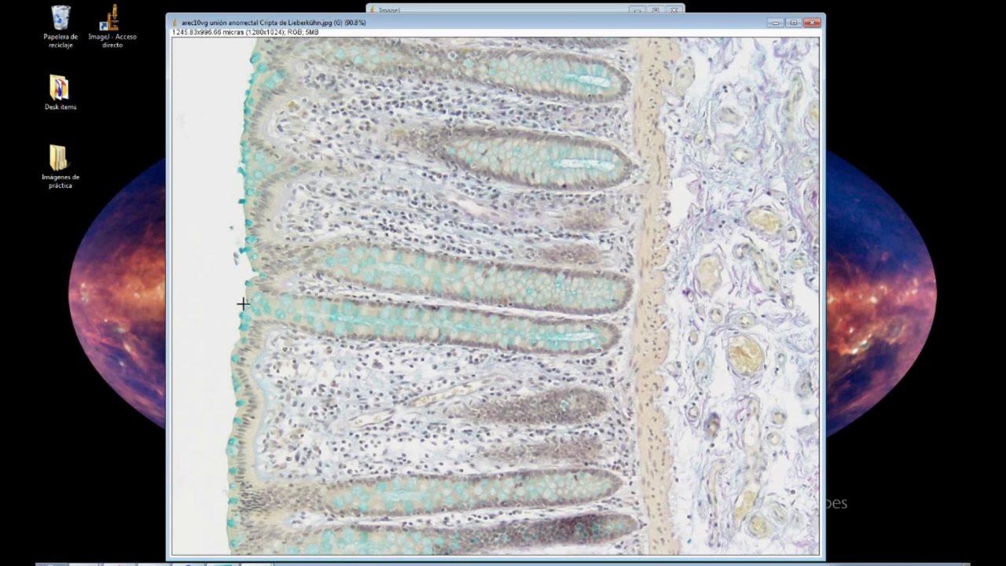
Step: Measure the central crypt with a straight line from the epithelial surface to its base, and move the Results window clear of the line
left_click_drag(247, 304, 620, 336)
key("ctrl+m")
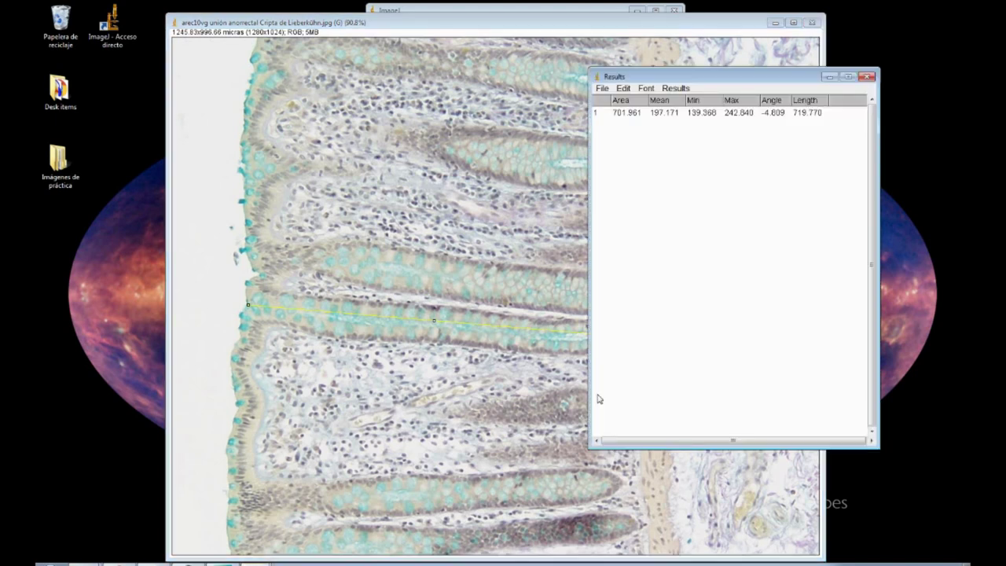
left_click_drag(692, 78, 754, 79)
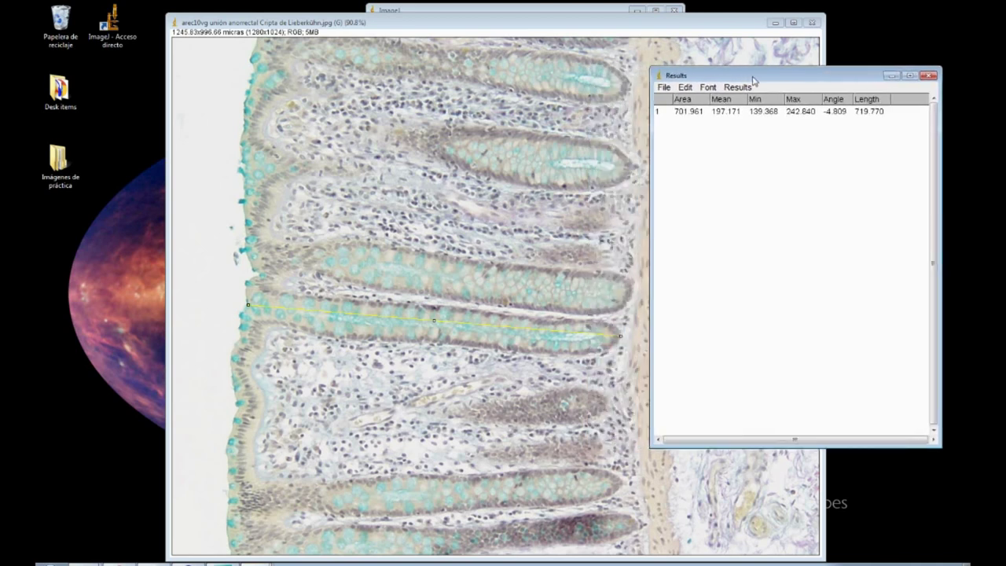
left_click(862, 115)
left_click(867, 117)
Step: Measure three more crypts between base and epithelial surface: the one directly above the first, the wide upper one, and the complete lower one
left_click_drag(634, 292, 244, 255)
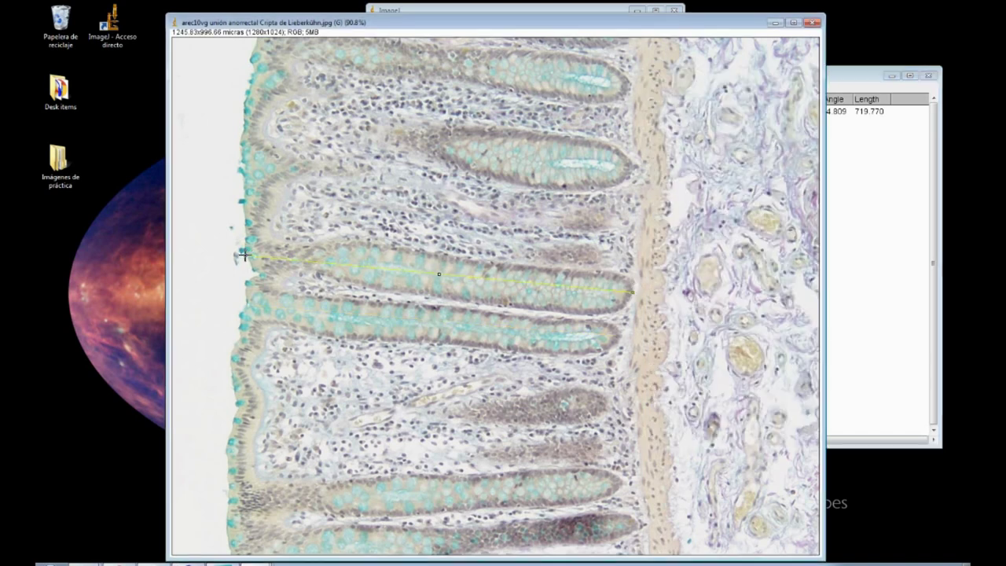
key("ctrl+m")
mouse_move(430, 141)
left_mouse_down()
mouse_move(521, 135)
mouse_move(632, 171)
left_mouse_up()
left_click_drag(431, 142, 242, 130)
key("ctrl+m")
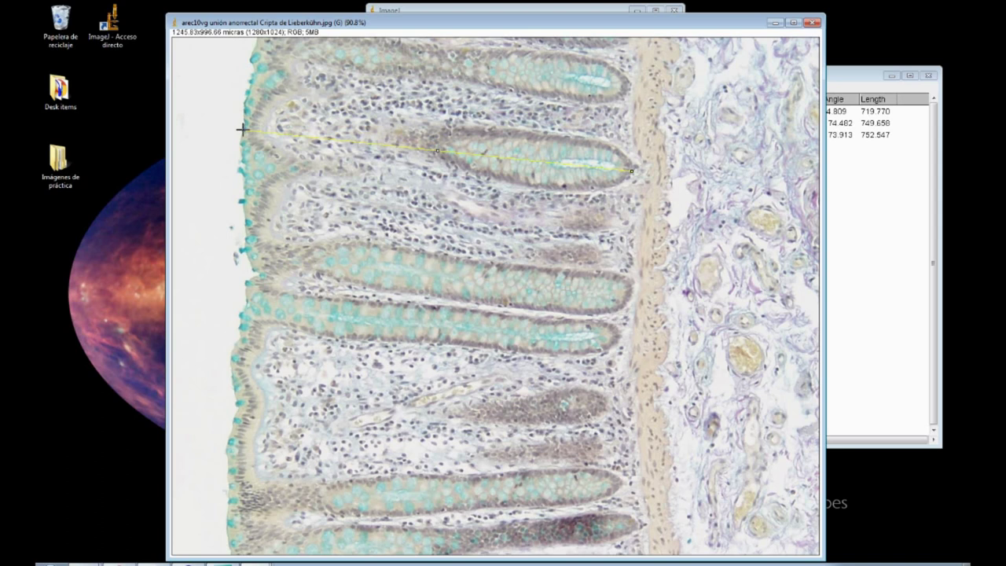
mouse_move(621, 481)
left_mouse_down()
mouse_move(287, 483)
mouse_move(227, 501)
left_mouse_up()
key("ctrl+m")
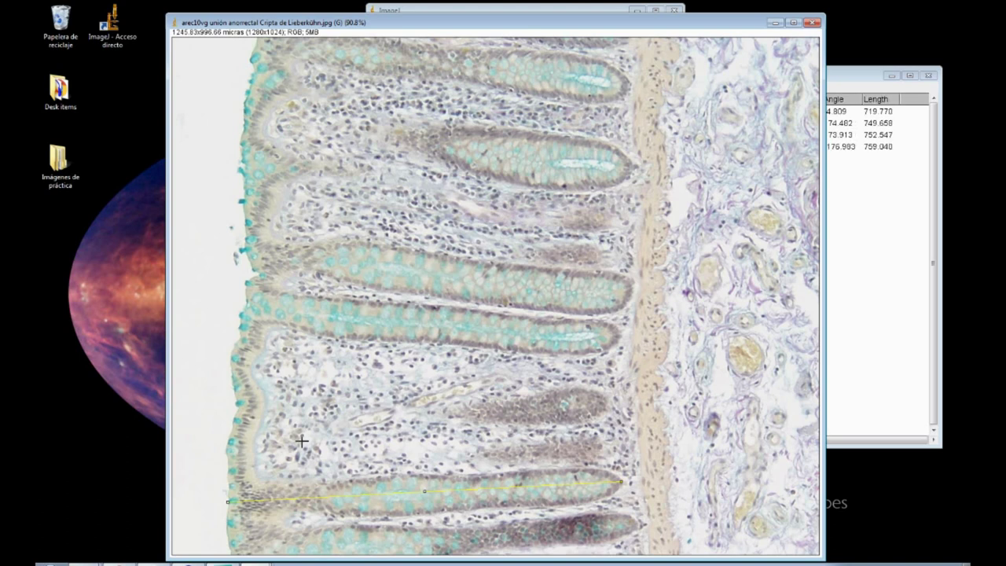